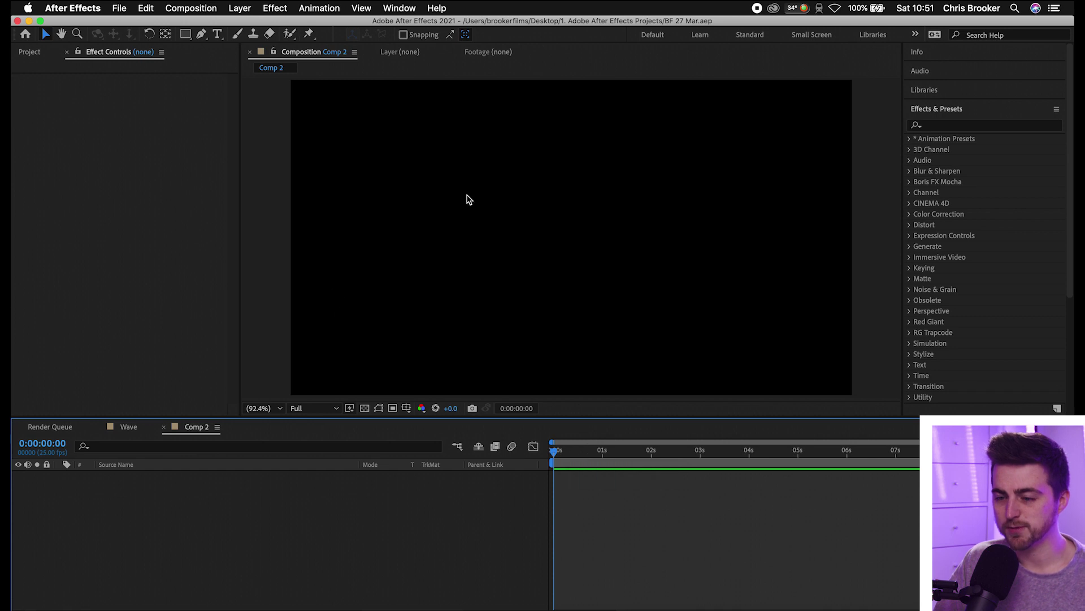
Create a text layer reading 'BROOKER' in the composition
left_click(218, 36)
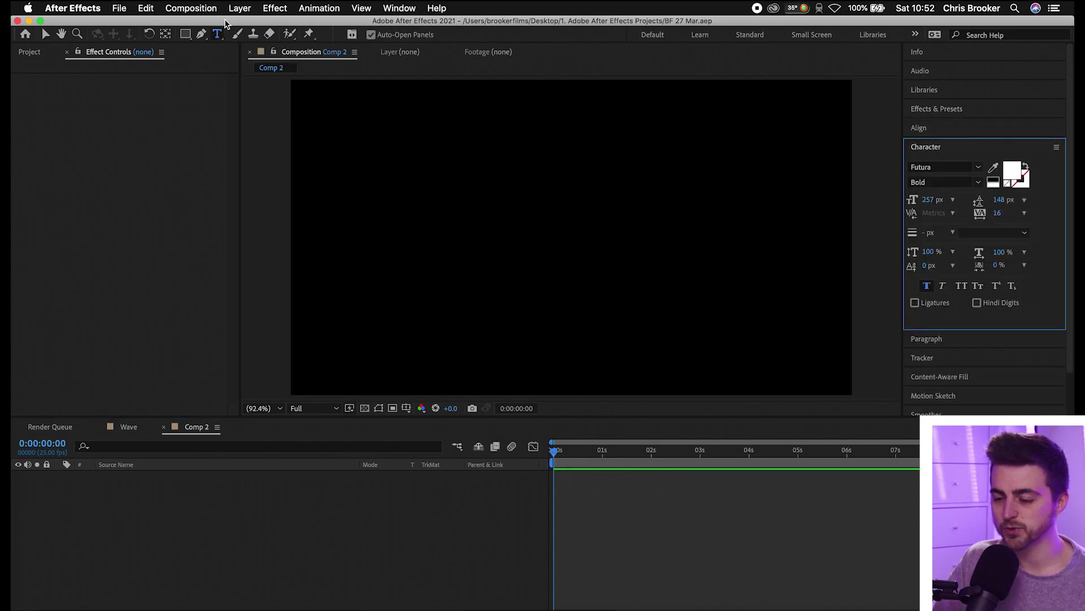
left_click(422, 229)
type("BRO")
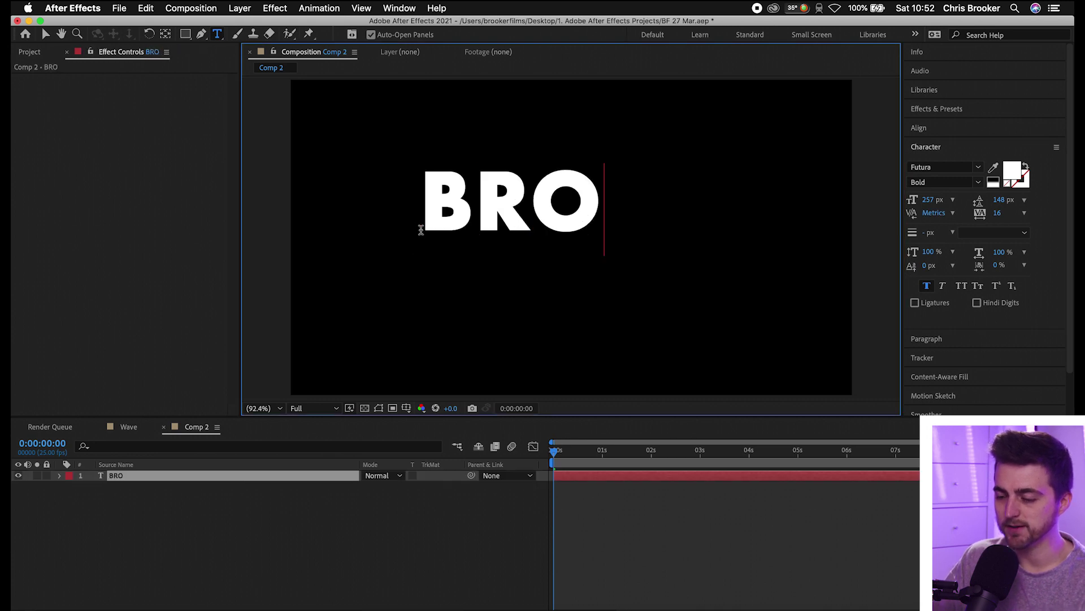
type("OKER")
left_click(47, 35)
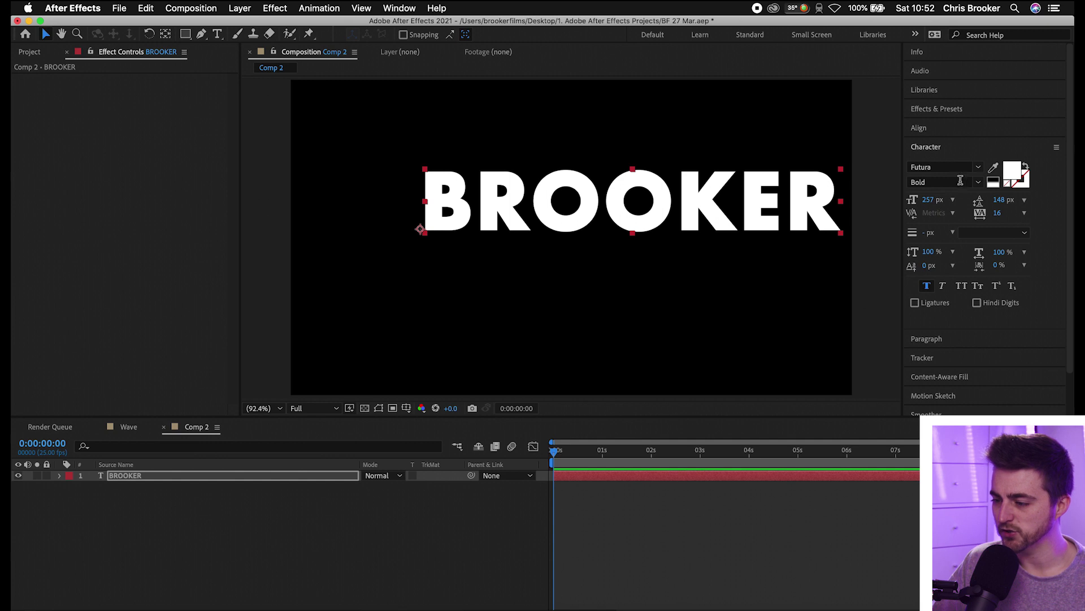
Resize BROOKER to 218 px and centre it using the proportional grid
left_click_drag(936, 202, 913, 203)
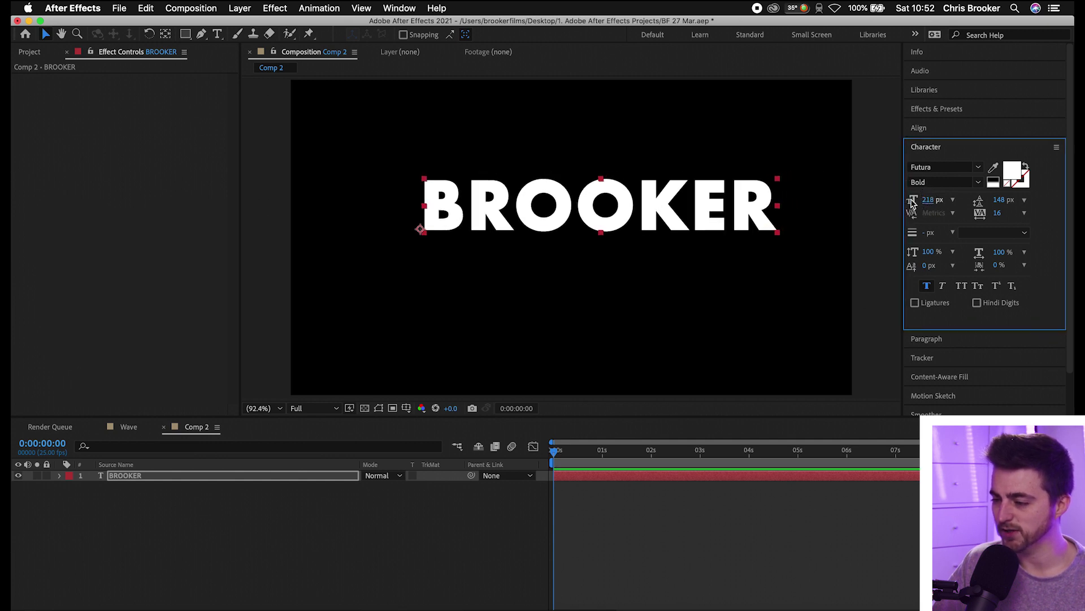
left_click_drag(481, 210, 425, 256)
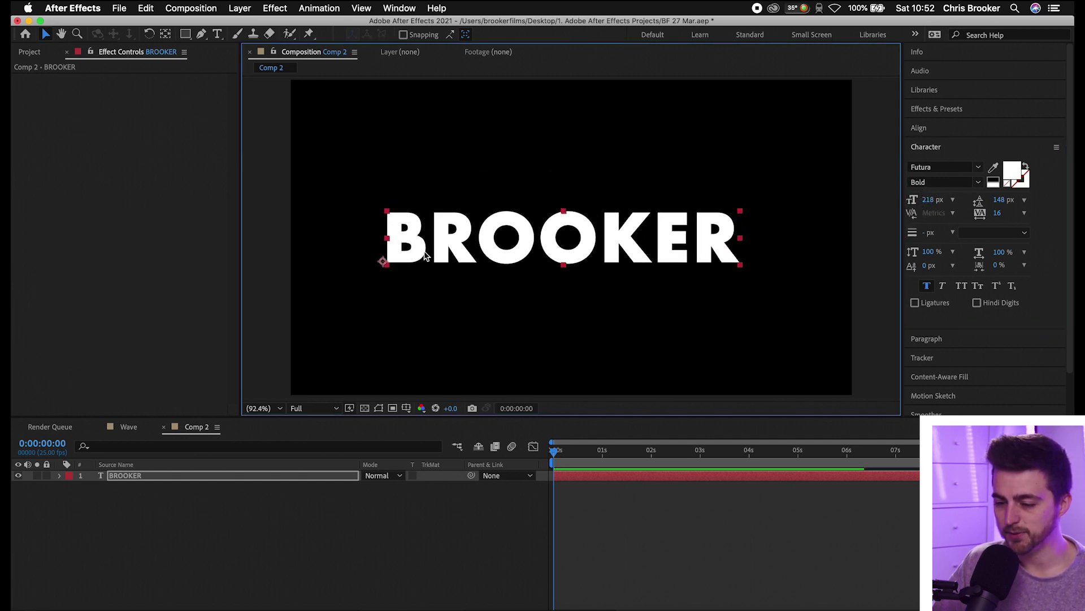
left_click(398, 409)
left_click(447, 434)
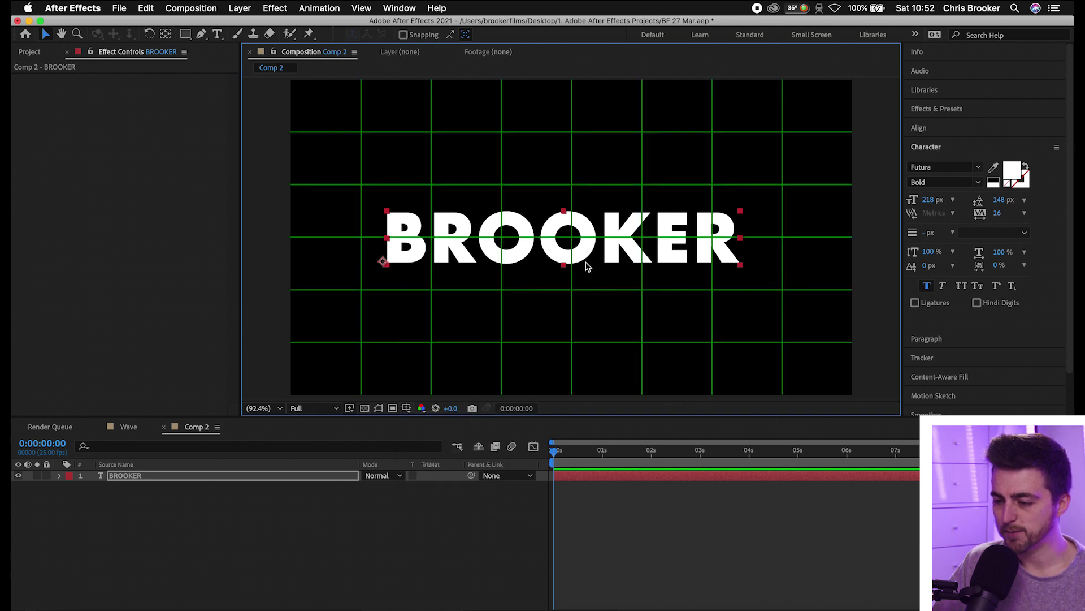
left_click_drag(568, 249, 576, 248)
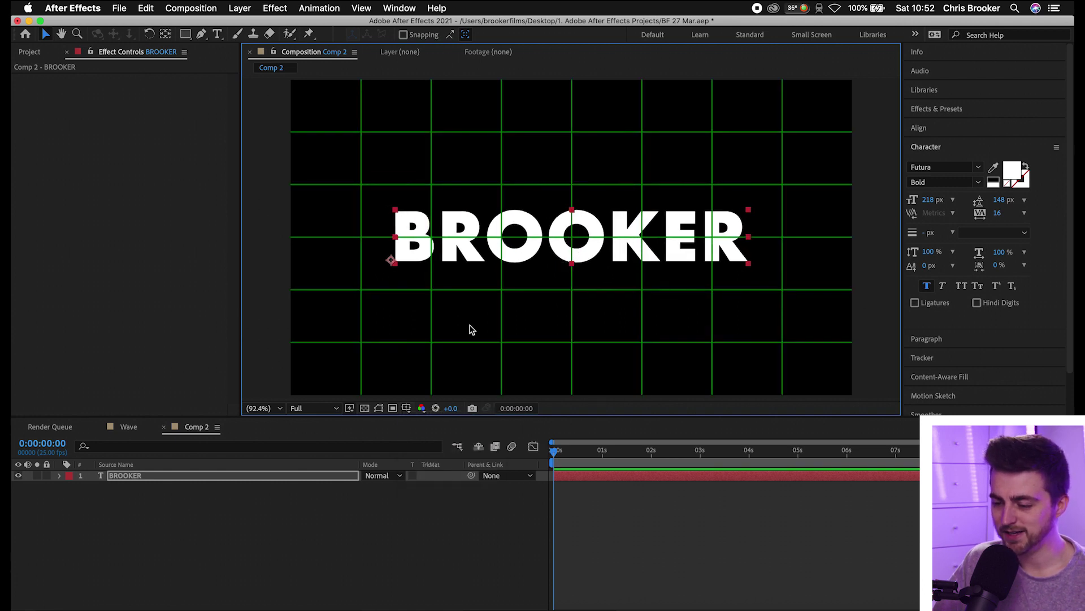
left_click(567, 510)
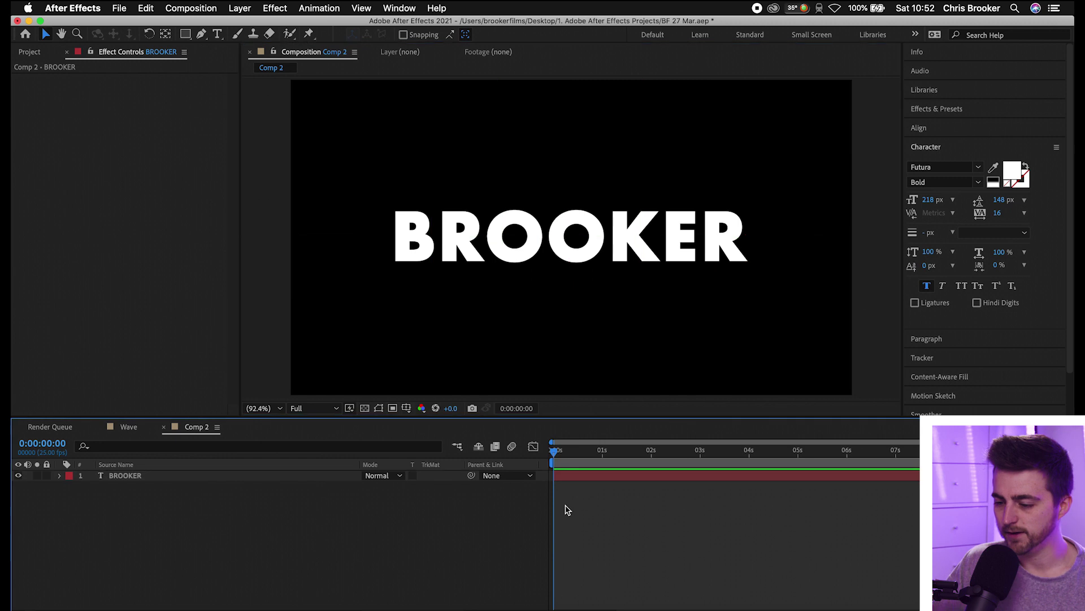
Find CC Scatterize via 'cc scatt', apply it to BROOKER, and raise Scatter
left_click(588, 478)
left_click(940, 109)
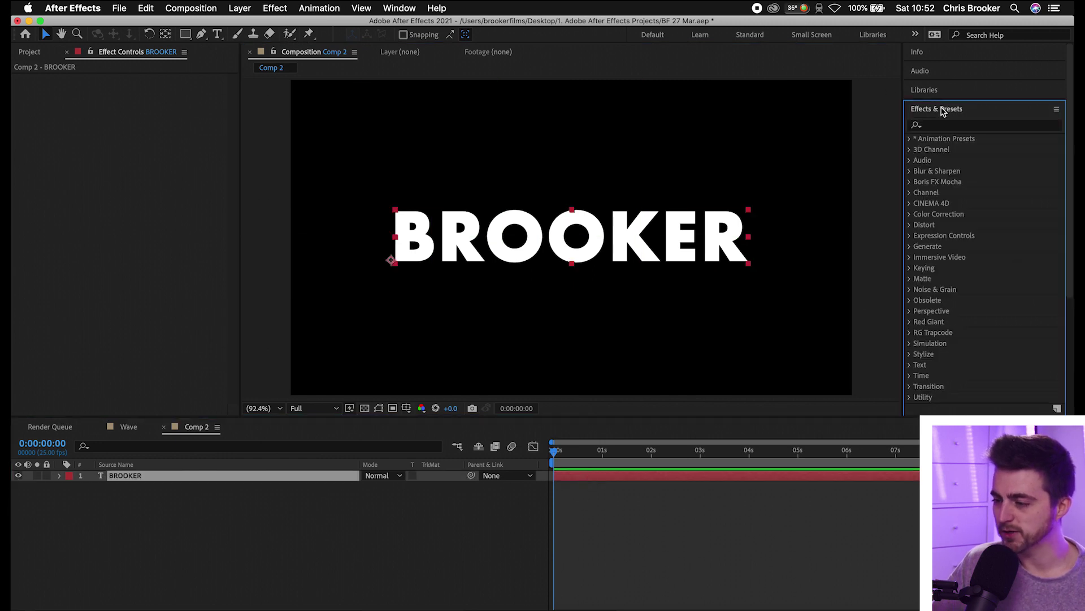
left_click(955, 125)
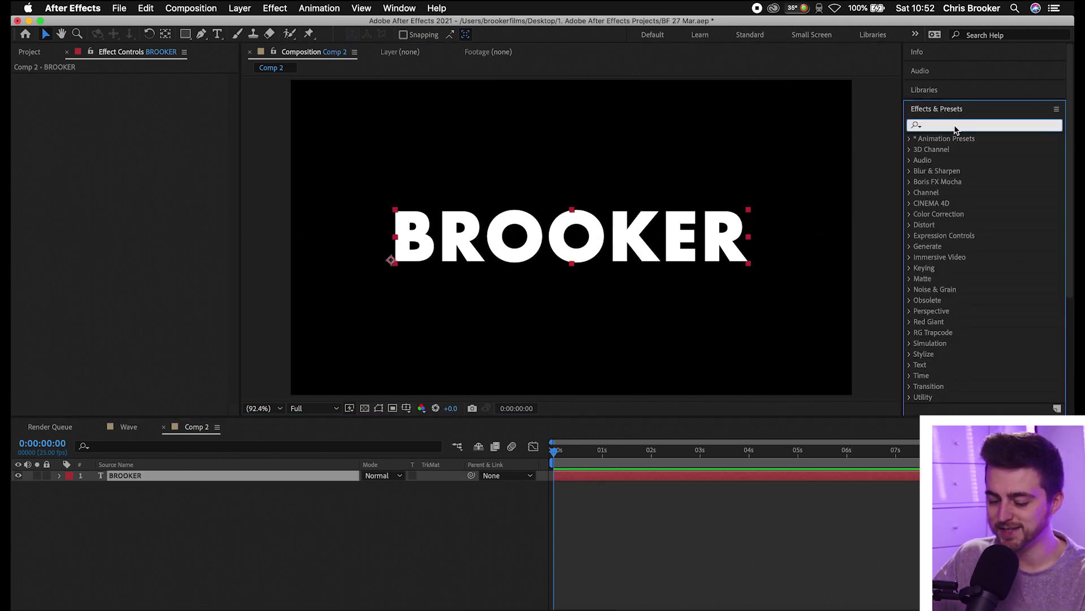
type("cc scatt")
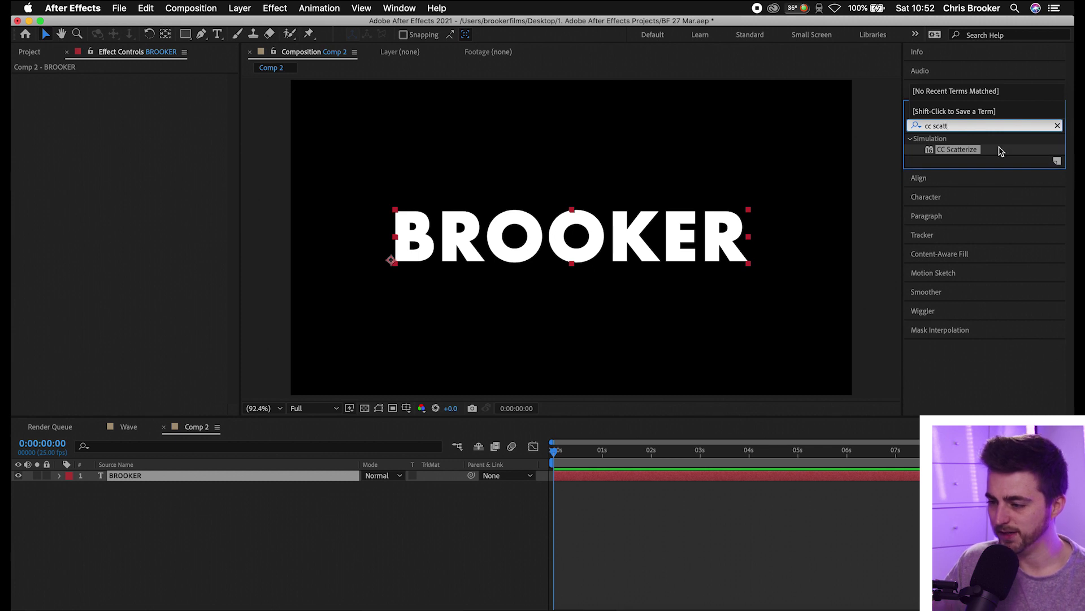
left_click(964, 155)
left_click_drag(965, 155, 582, 234)
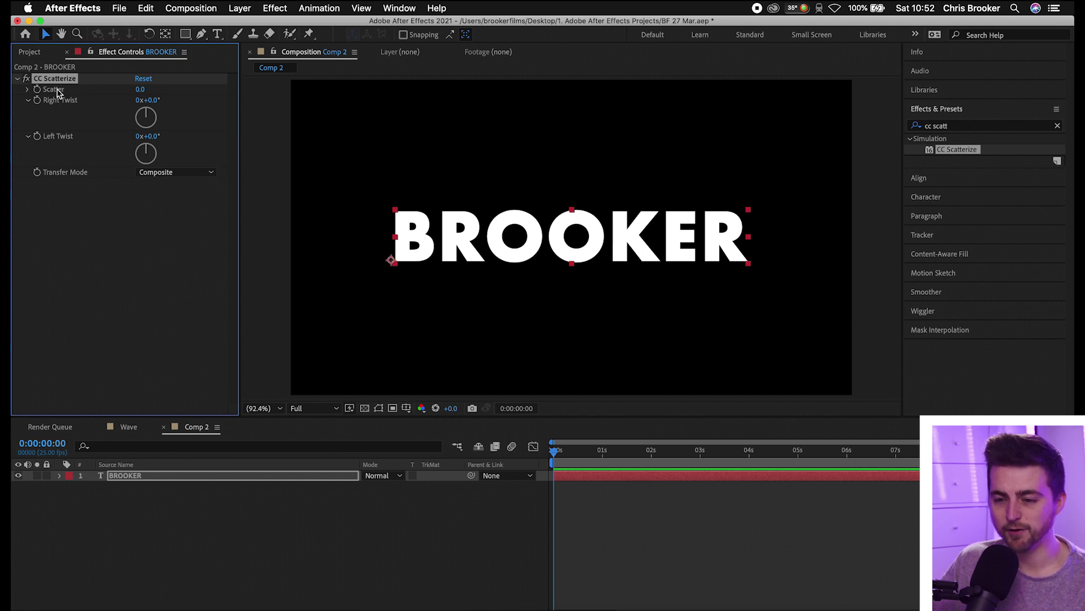
left_click_drag(153, 89, 301, 92)
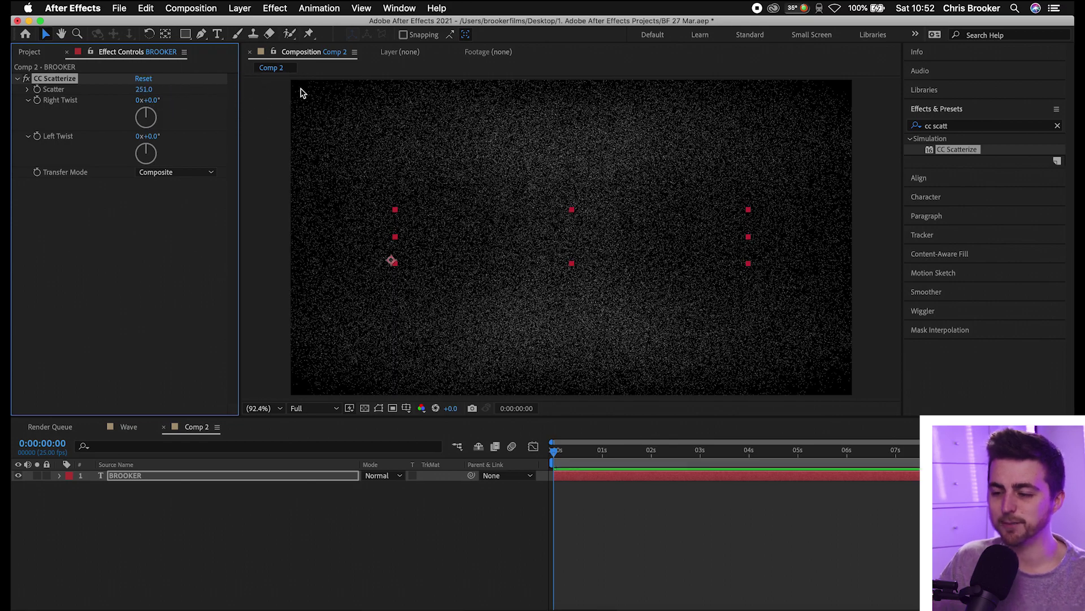
Keyframe Scatter at 0 at the start and 294 at about 5 seconds
key("super+z")
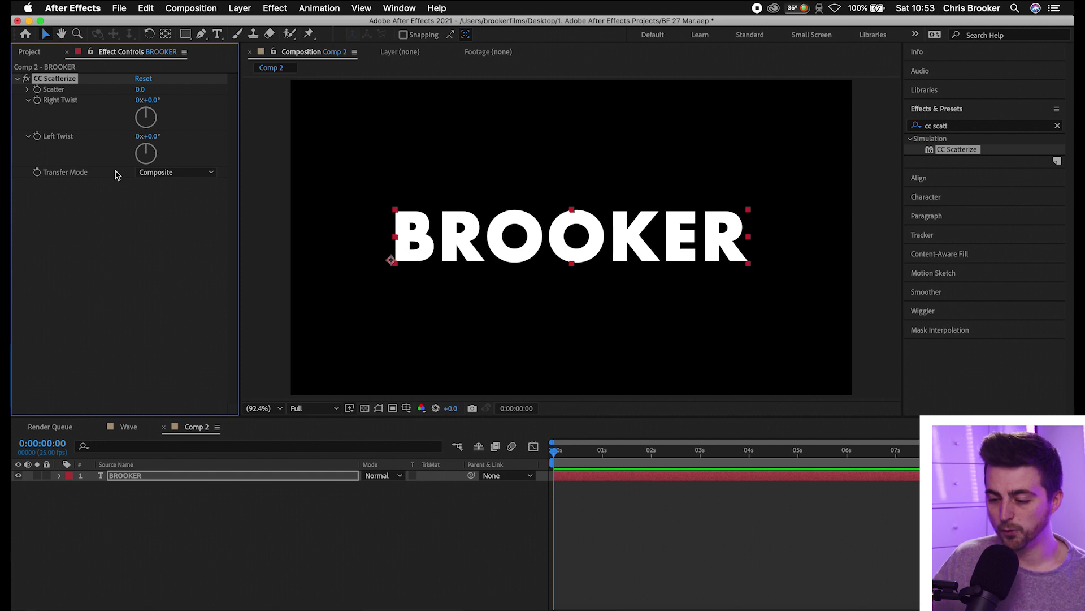
left_click(559, 459)
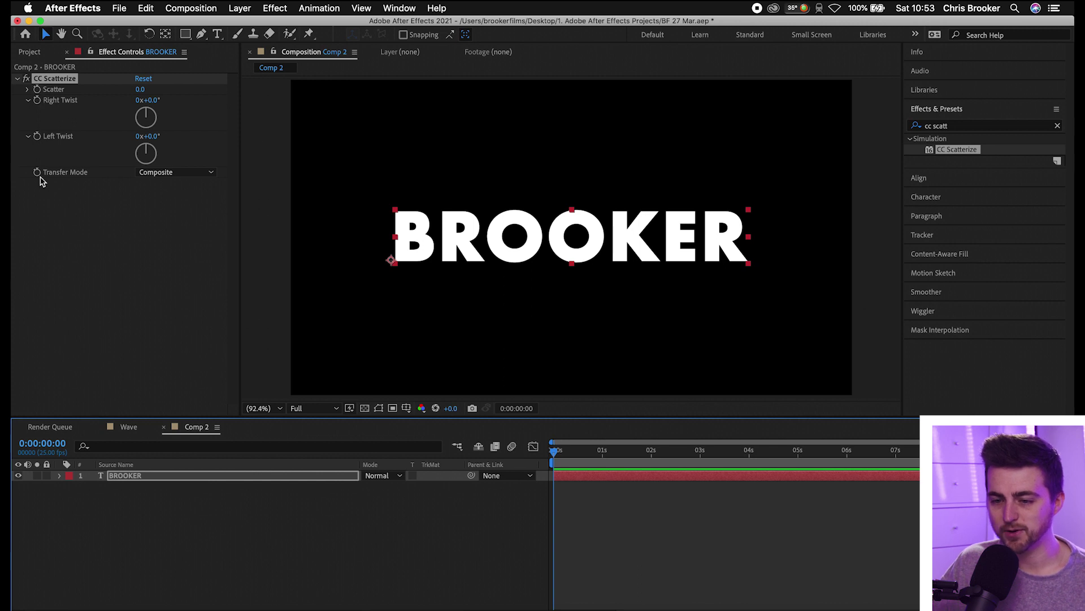
left_click(38, 93)
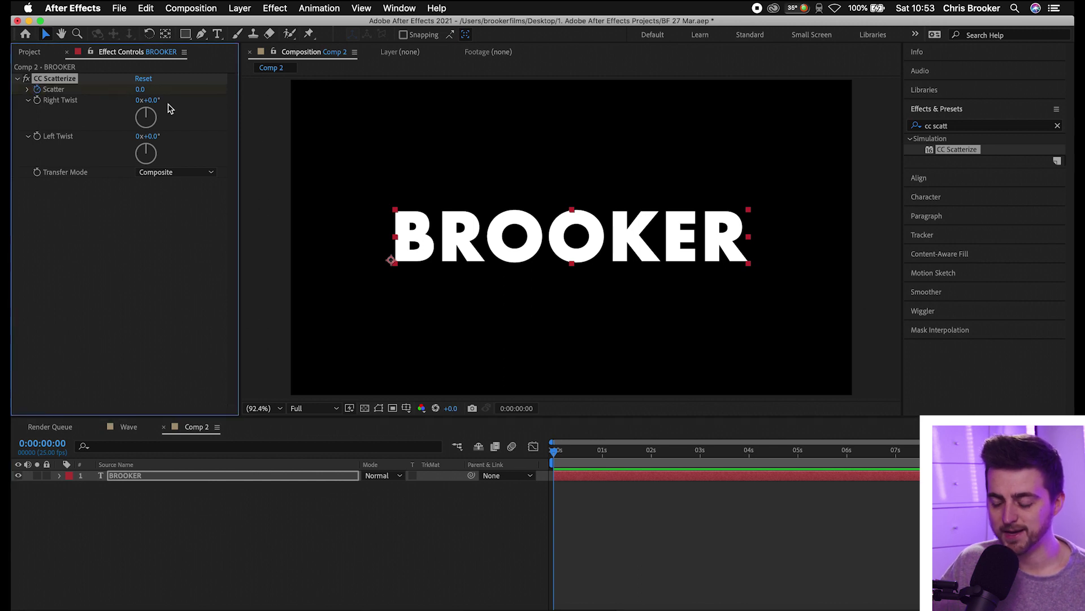
mouse_move(799, 452)
left_mouse_down()
mouse_move(675, 459)
mouse_move(803, 464)
left_mouse_up()
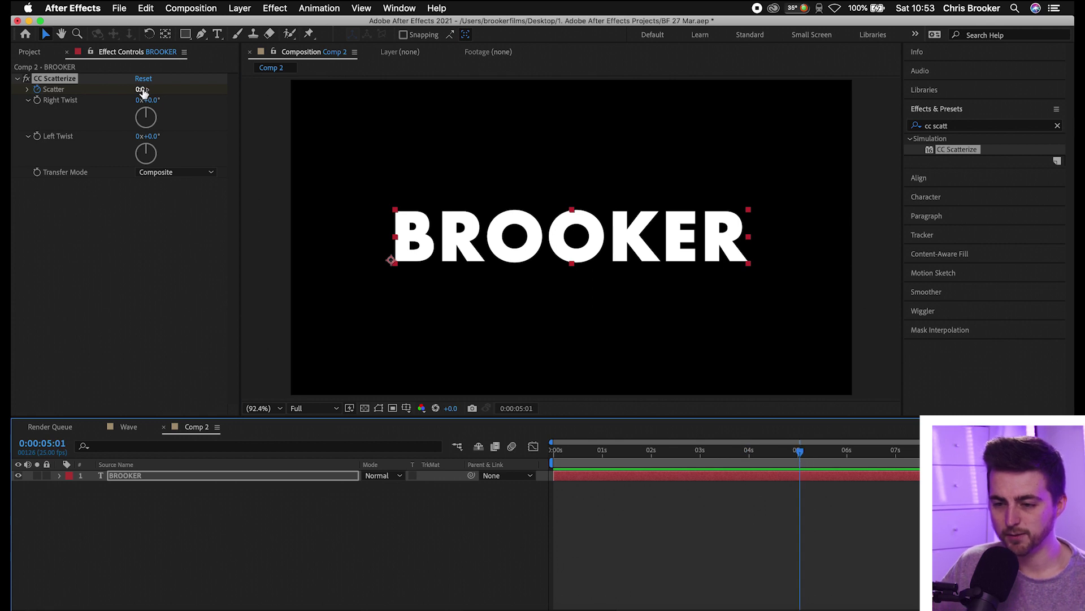
left_click_drag(142, 90, 357, 121)
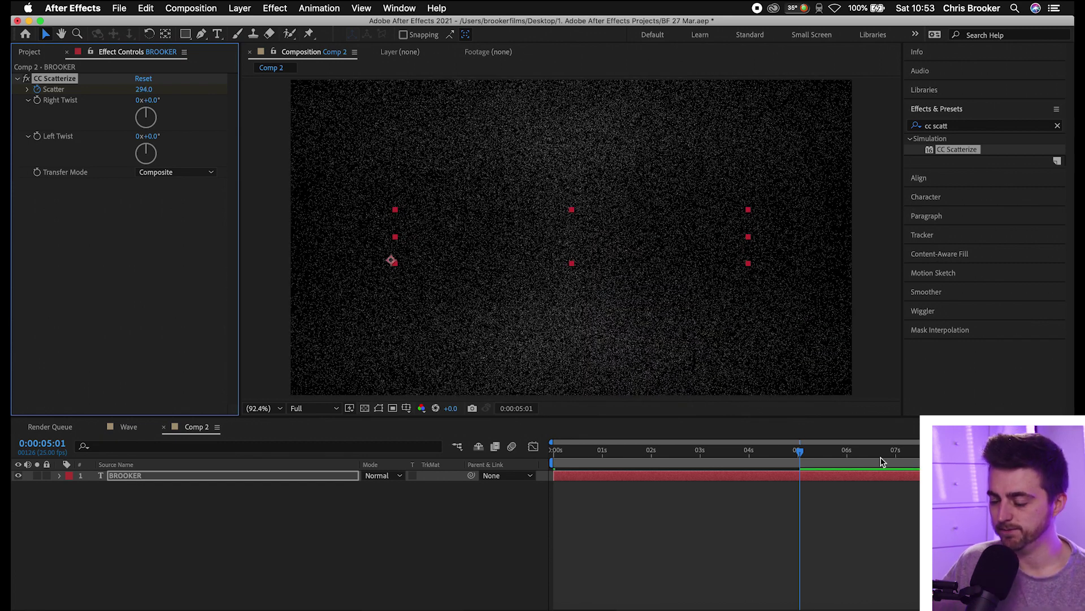
Preview the scatter animation from the beginning
left_click_drag(802, 457, 504, 457)
key("space")
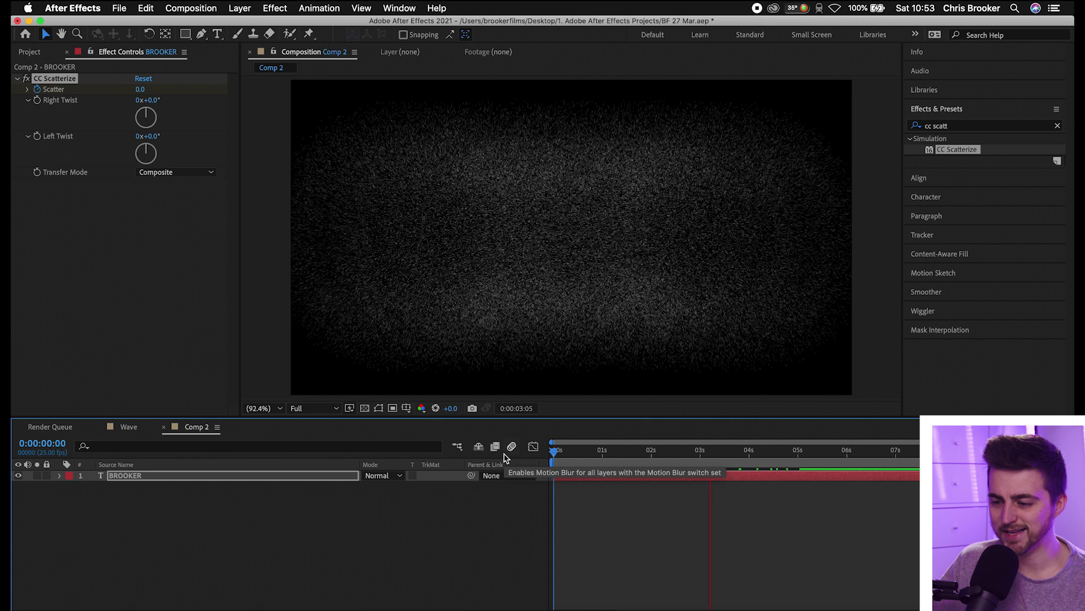
key("space")
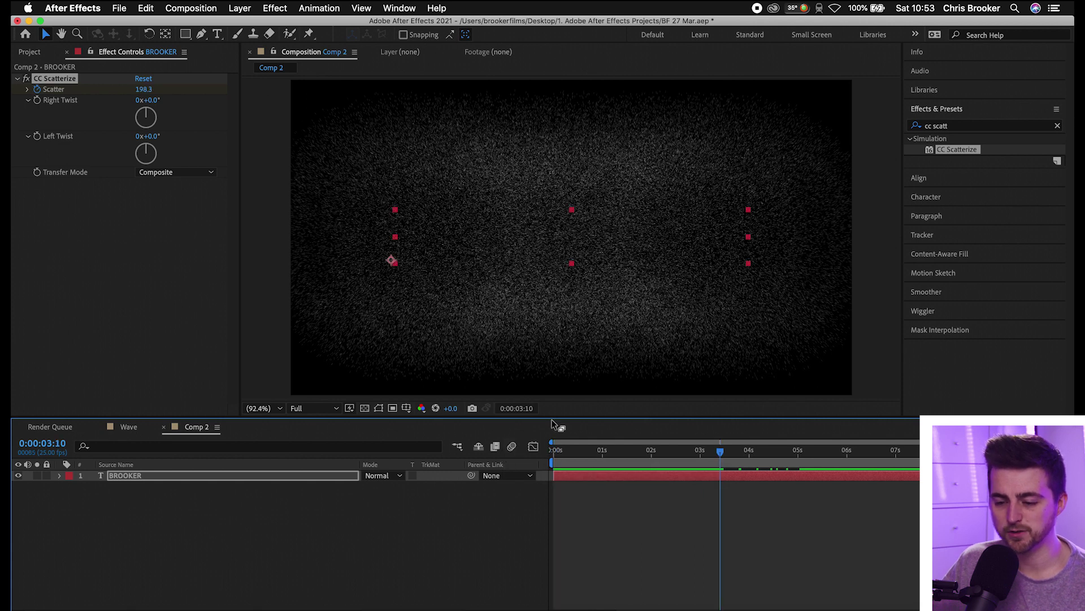
Reveal the CC Scatterize properties in the timeline and preview the scatter animation
left_click(60, 476)
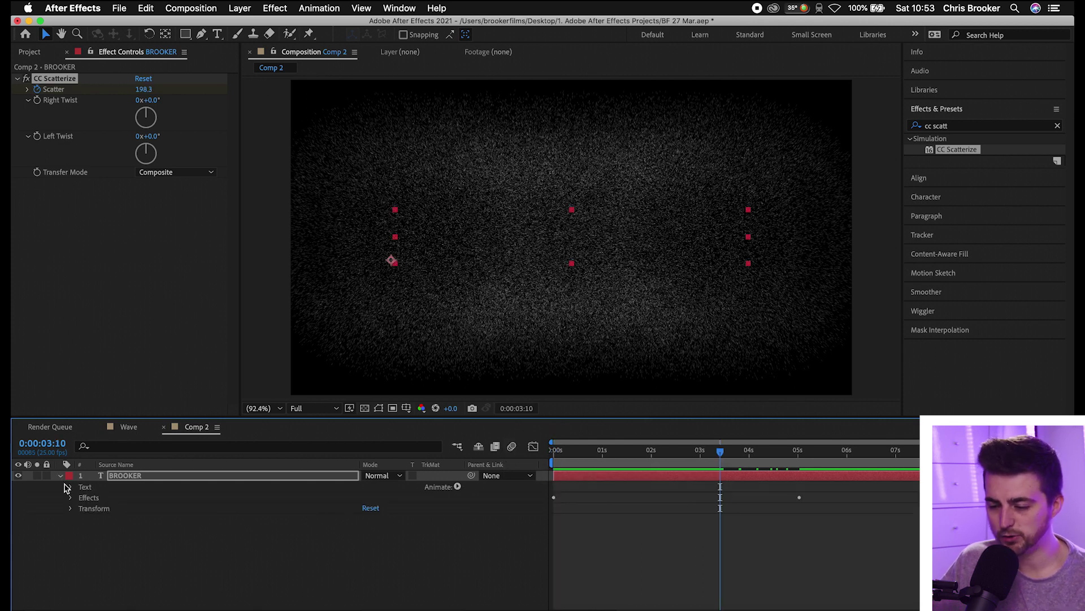
left_click(71, 498)
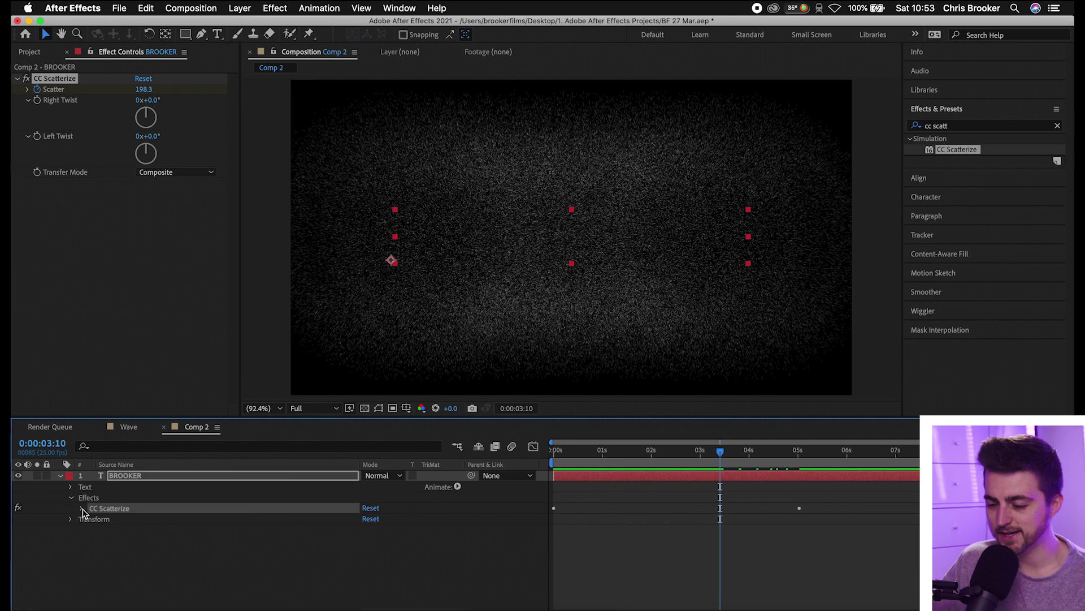
left_click(82, 508)
left_click(554, 451)
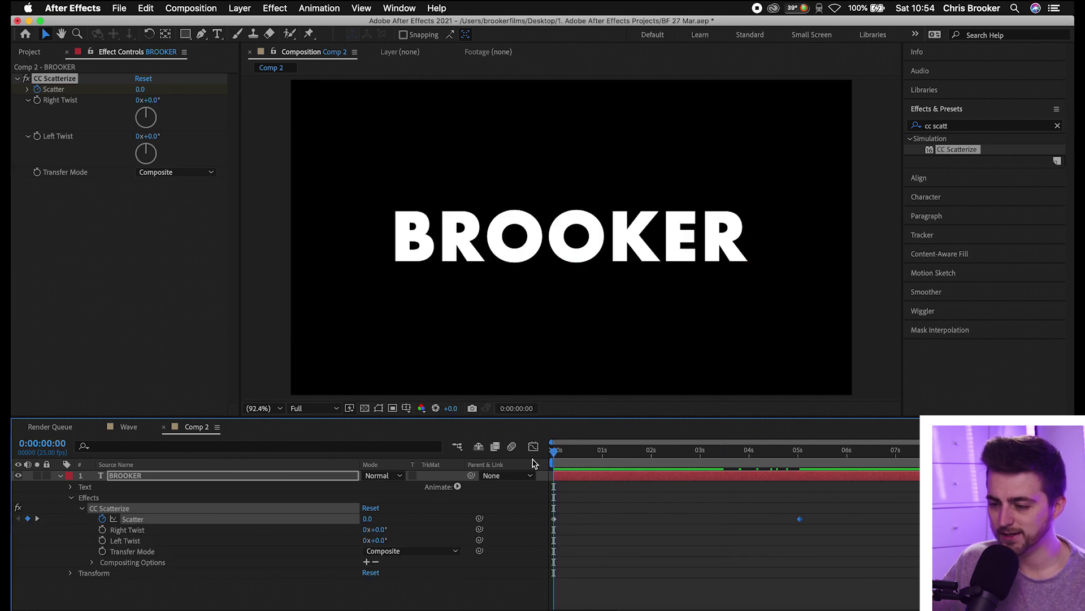
key("space")
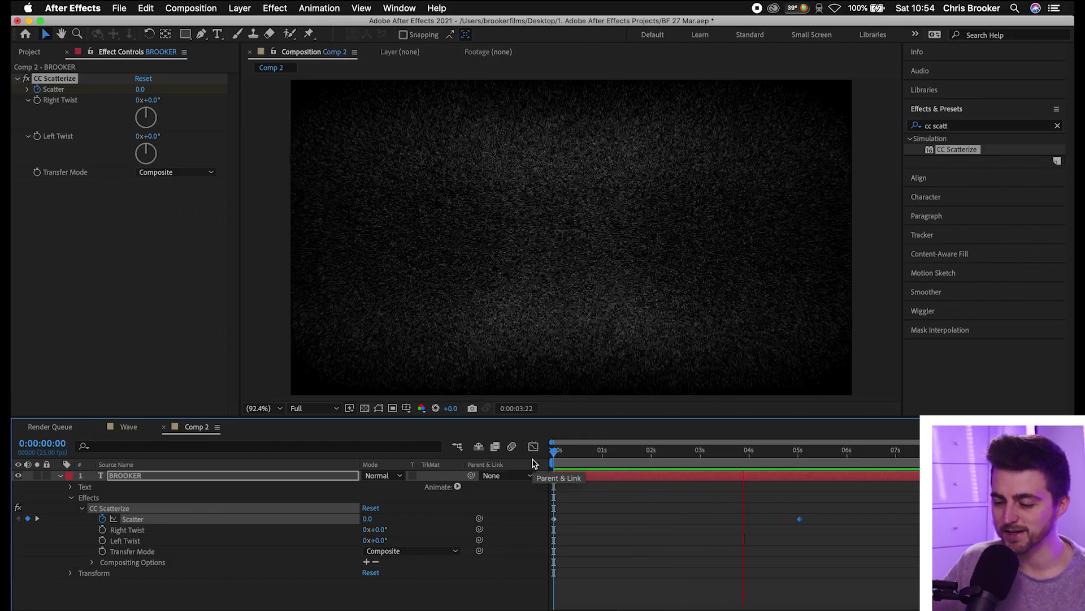
key("space")
left_click_drag(690, 452, 679, 472)
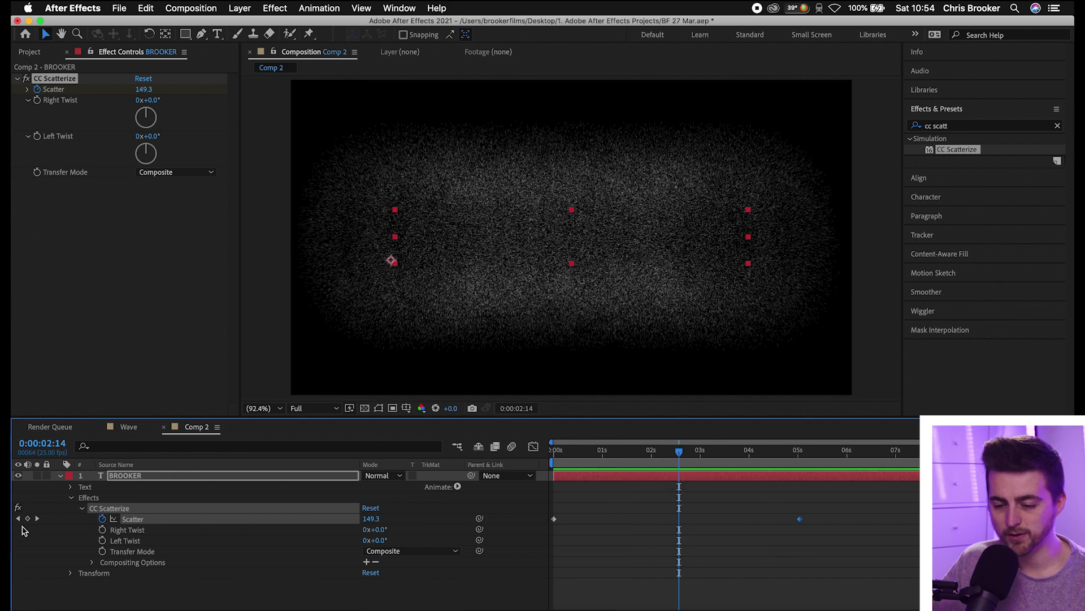
Add a Scatter keyframe at 2:14 and move it earlier to about 1:03
left_click(28, 518)
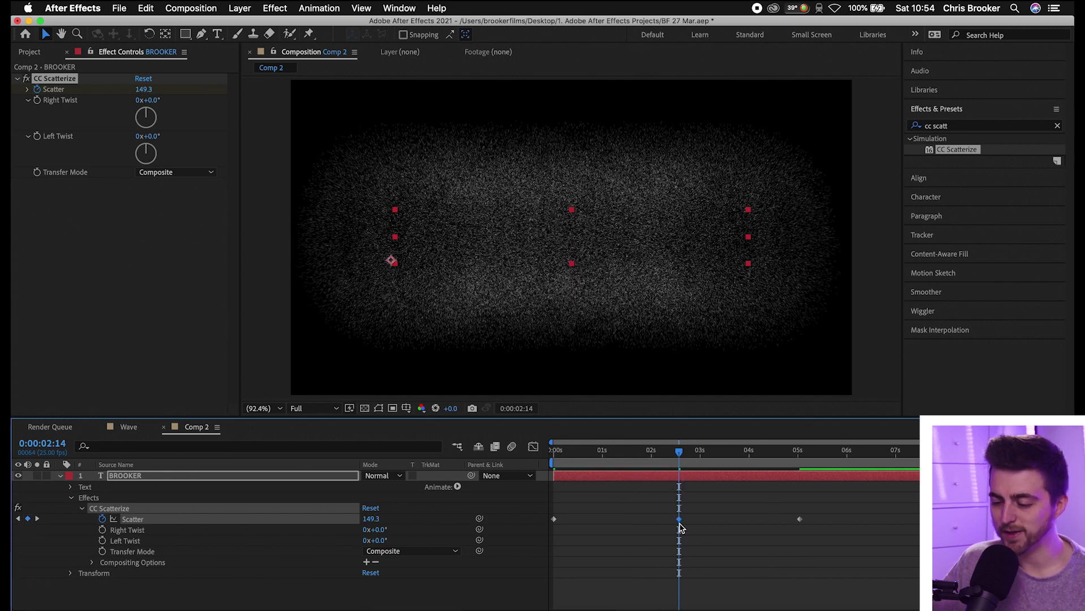
left_click_drag(680, 525, 608, 520)
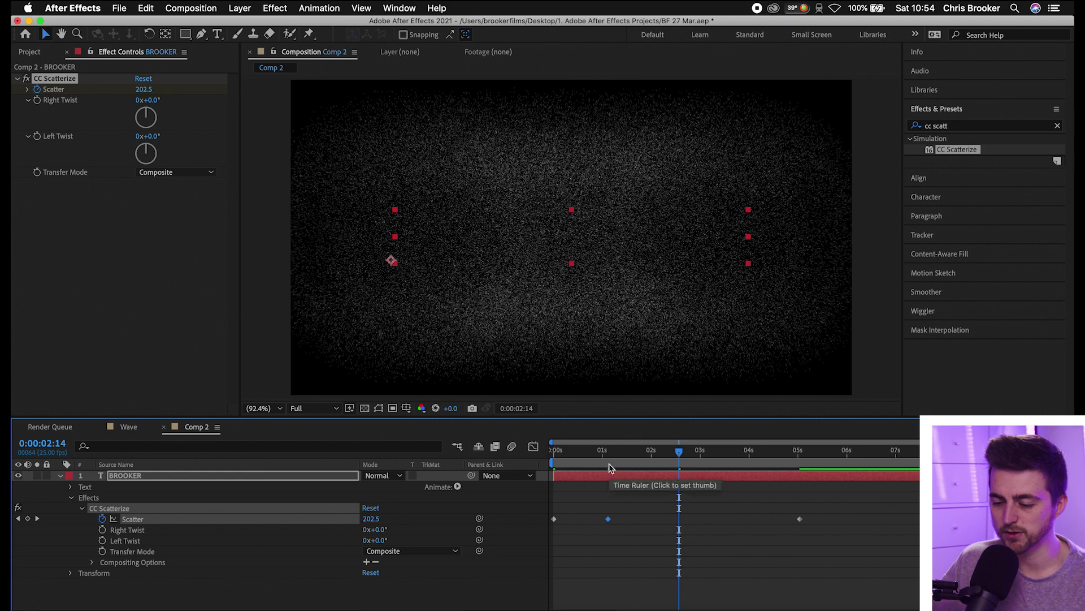
key("Home")
left_click_drag(670, 458, 676, 455)
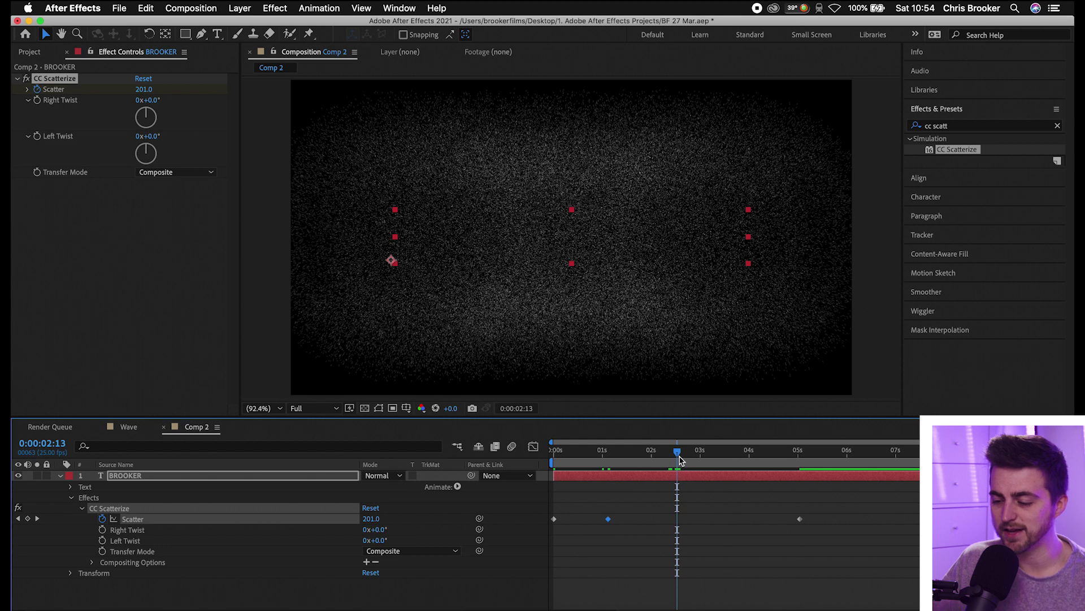
left_click_drag(651, 460, 464, 465)
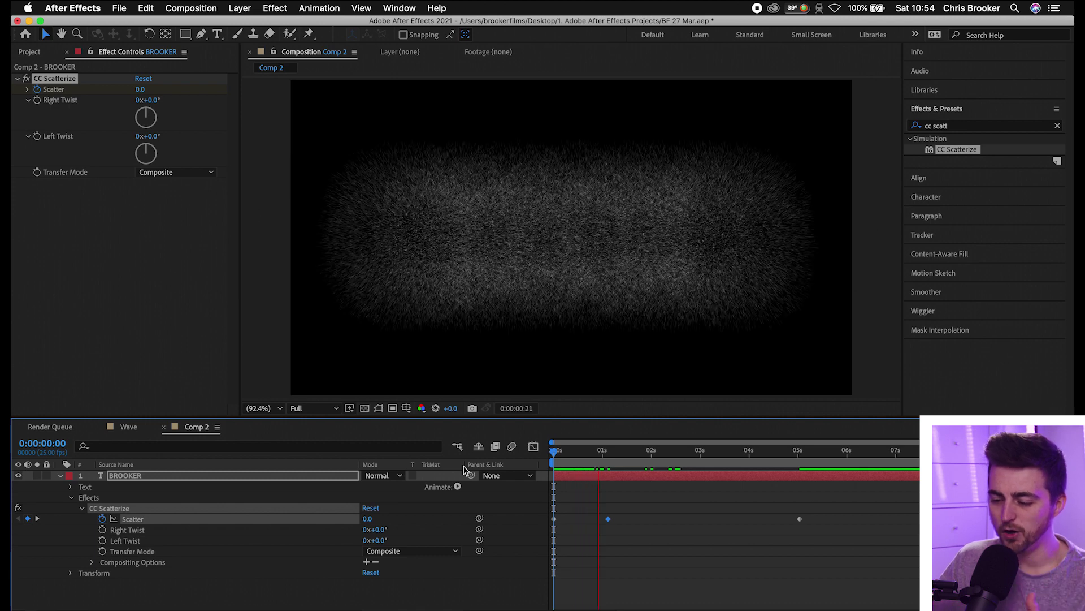
Move the final 294 Scatter keyframe earlier to around 3:10 and preview the result
key("space")
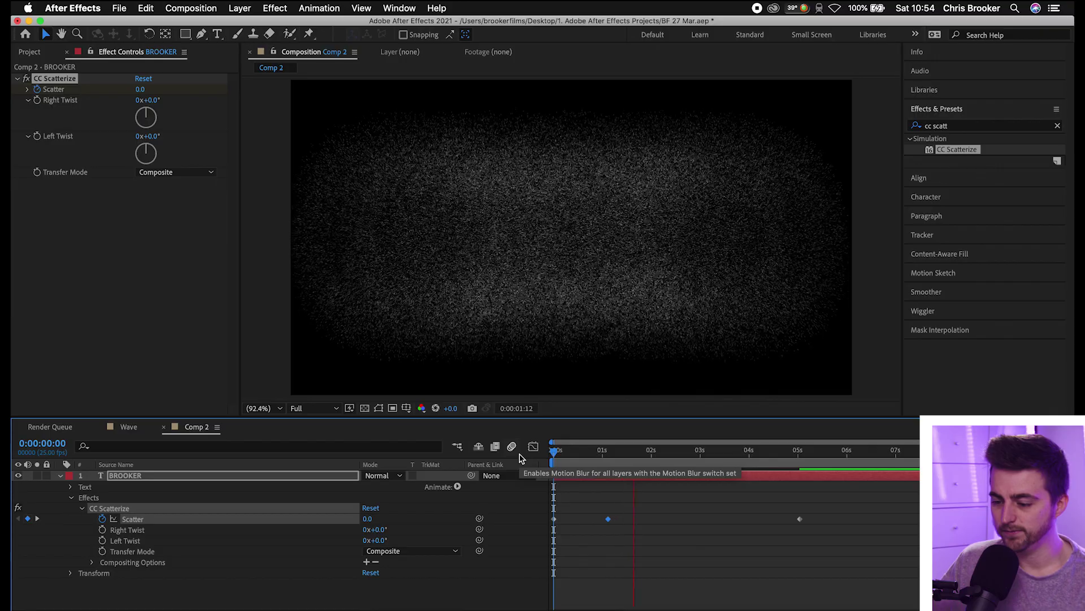
left_click(733, 511)
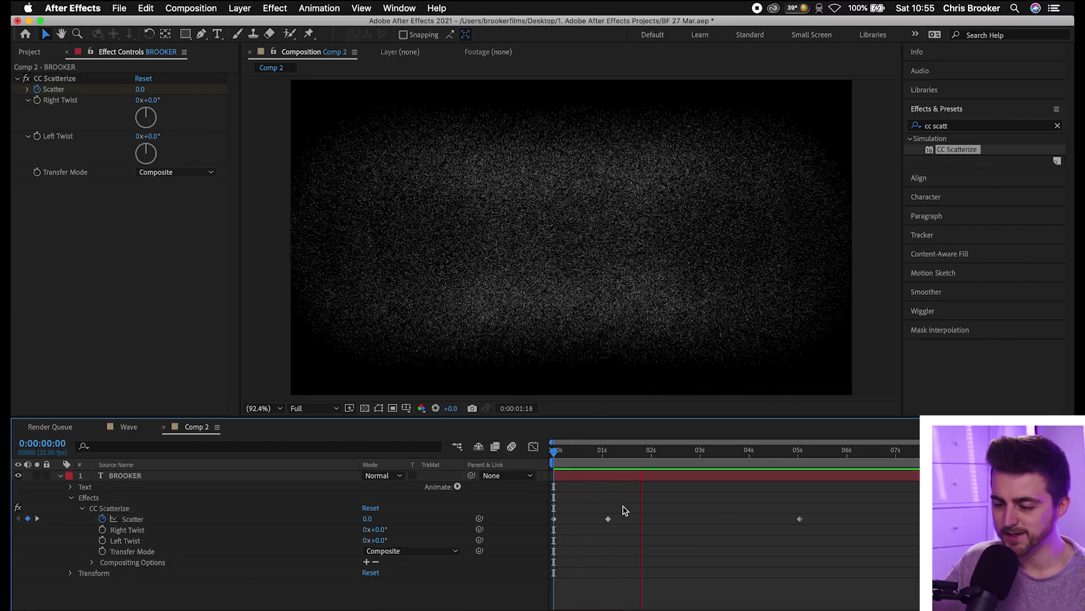
key("space")
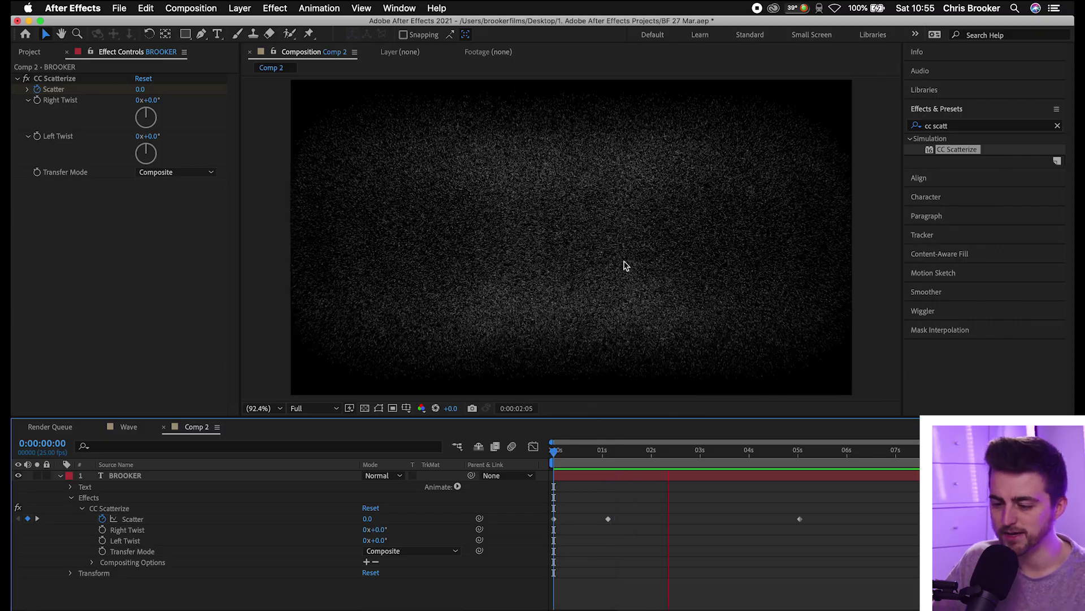
key("space")
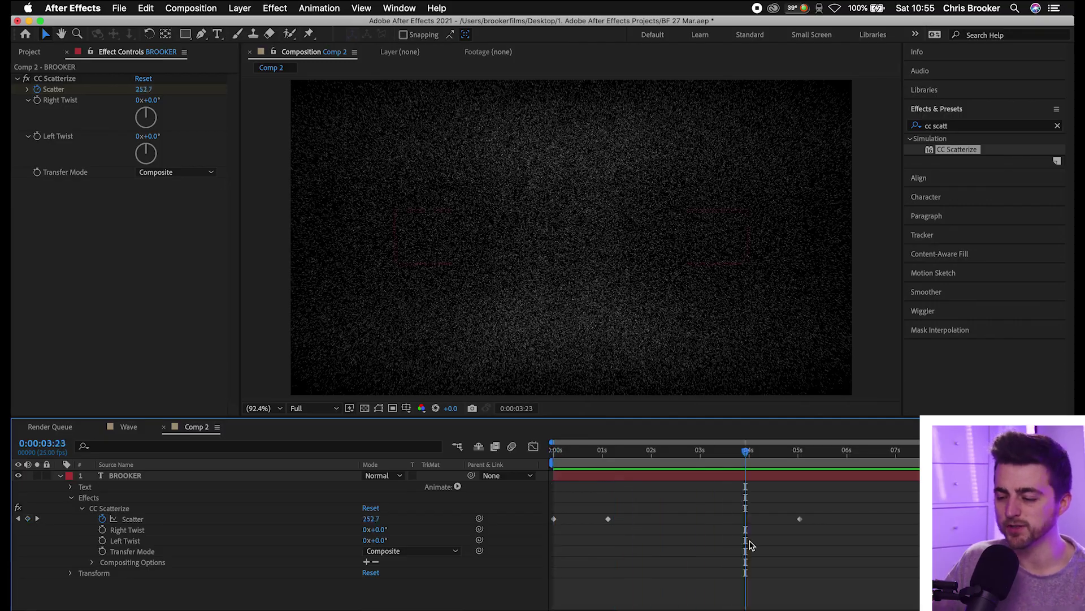
left_click_drag(800, 518, 729, 518)
left_click_drag(722, 457, 475, 469)
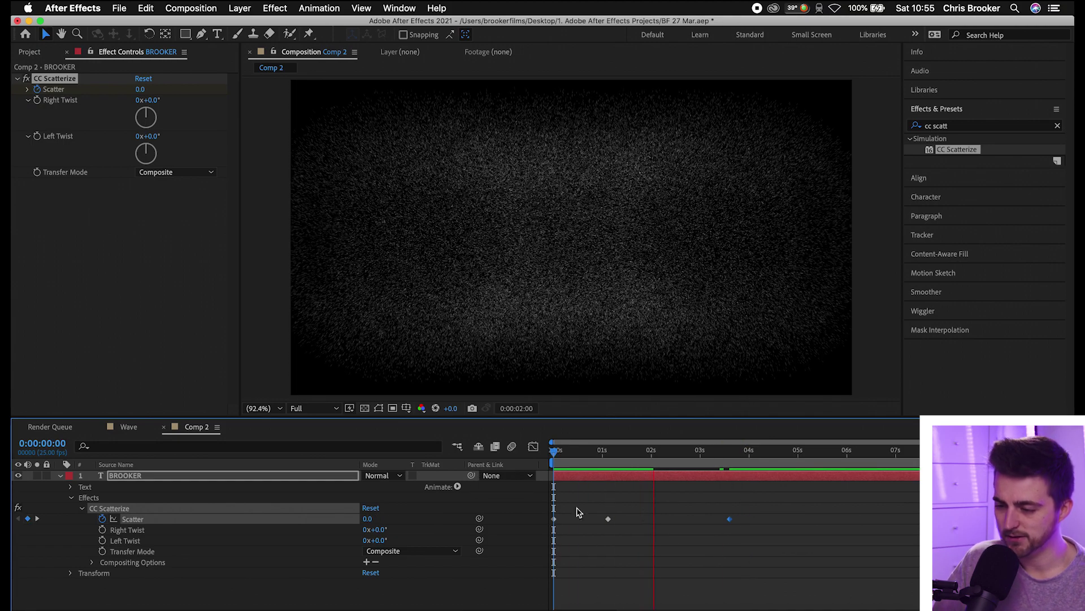
key("space")
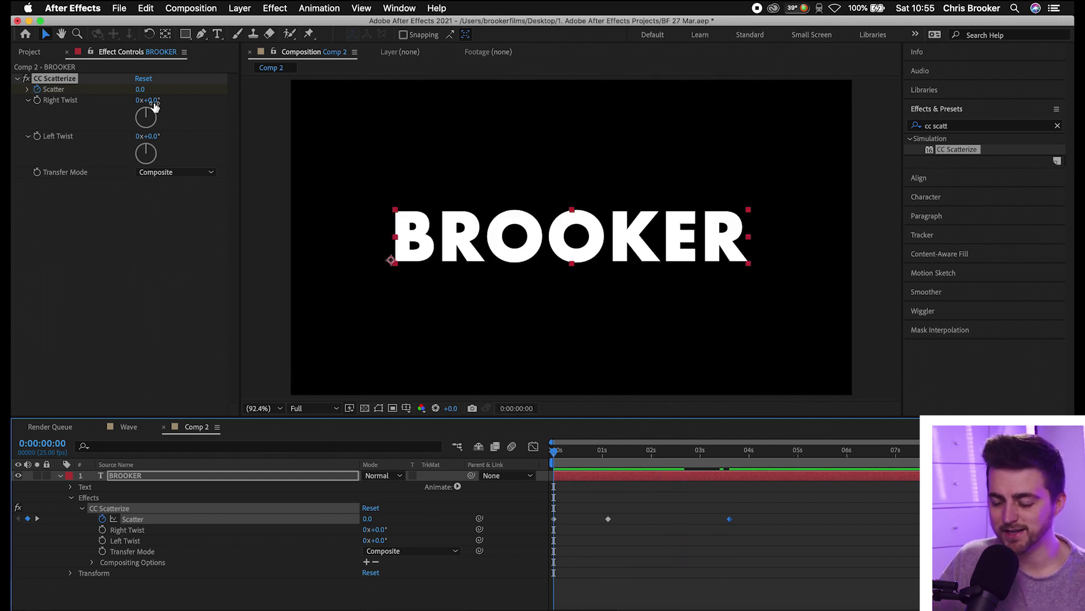
Test Right Twist and Left Twist on the text, undoing both changes
left_click_drag(155, 106, 110, 108)
key("super+z")
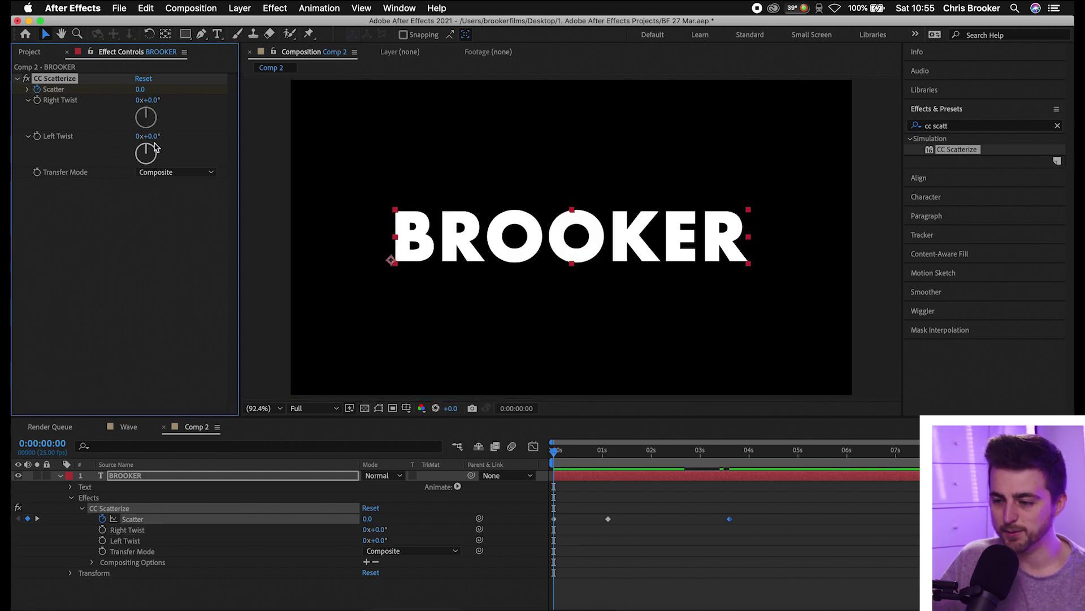
left_click_drag(156, 147, 181, 196)
key("super+z")
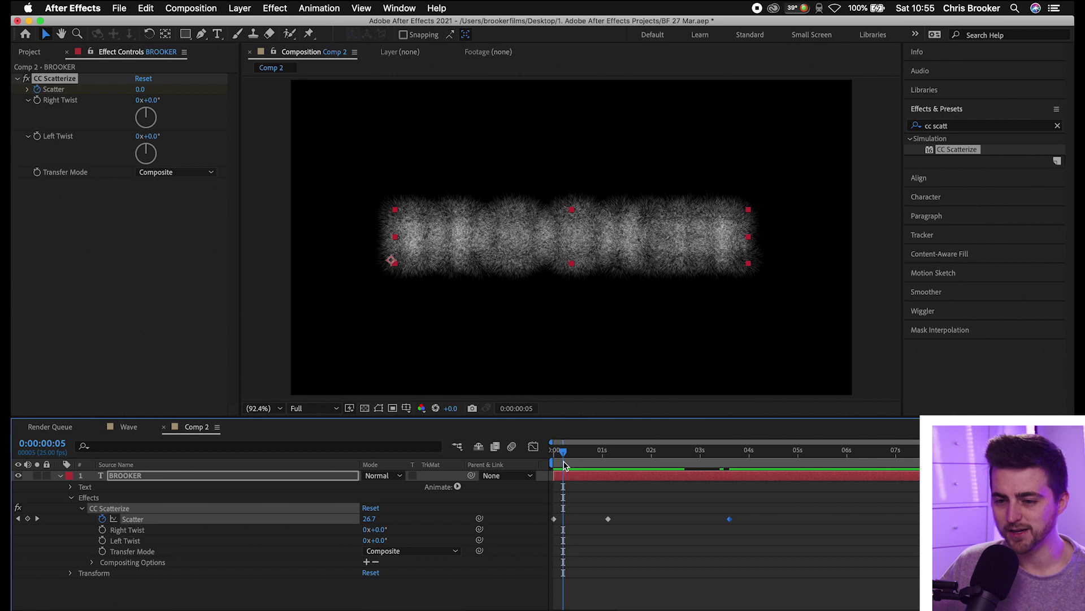
Keyframe both twists at 0:05, then set Right Twist +104° and Left Twist −70° at 3:11
left_click(37, 101)
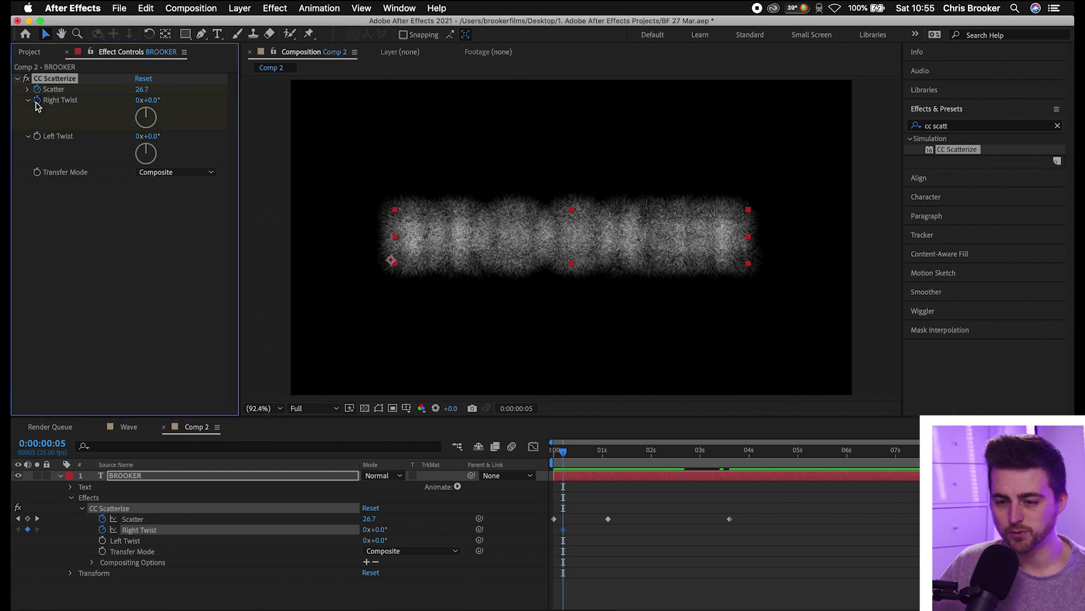
left_click(37, 136)
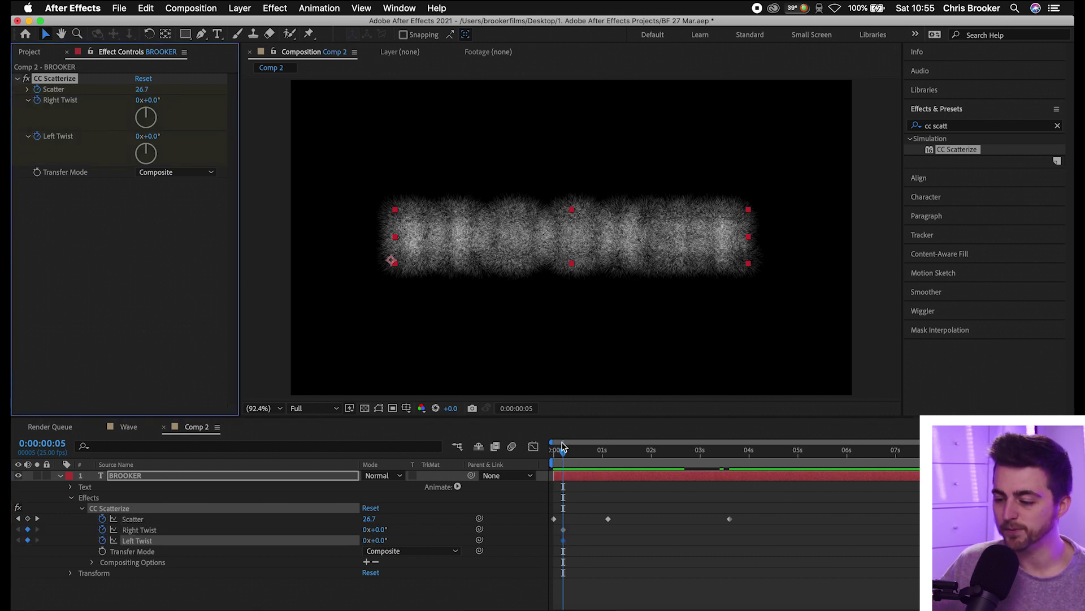
left_click_drag(588, 458, 724, 468)
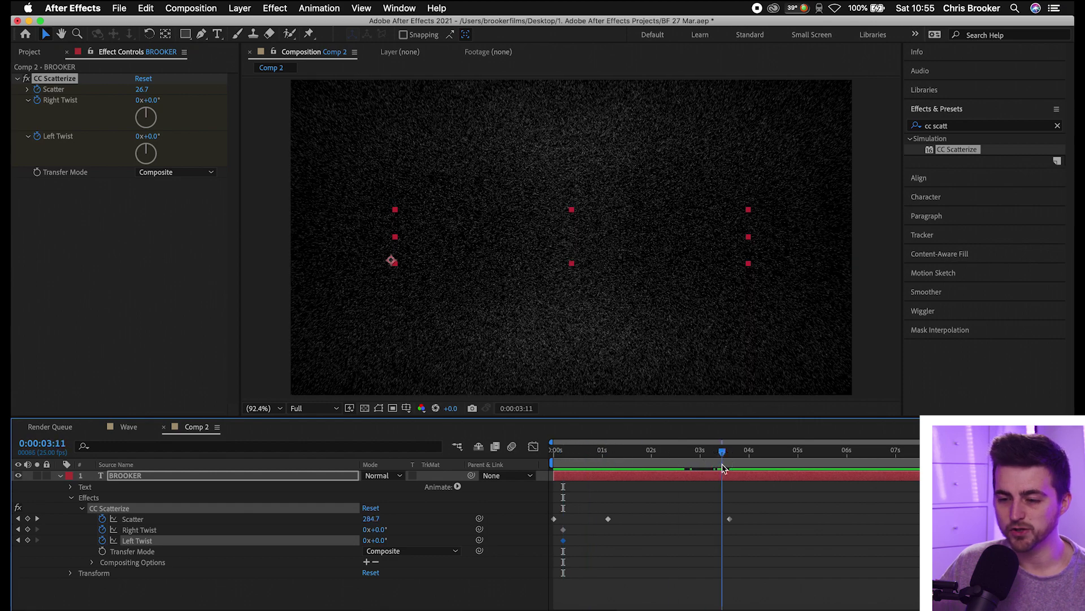
left_click_drag(146, 113, 164, 155)
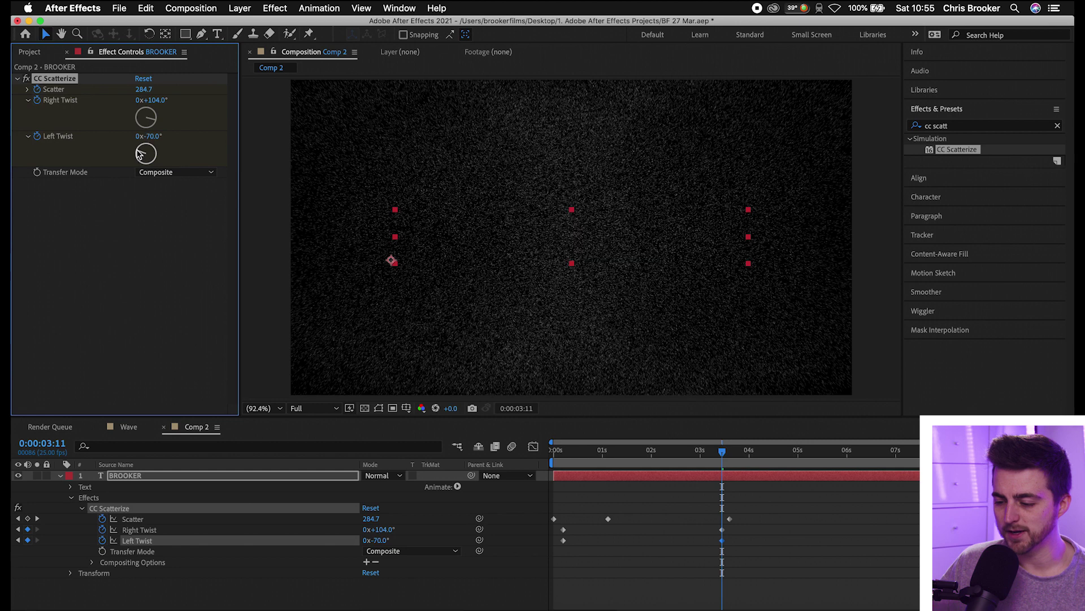
left_click_drag(722, 452, 533, 462)
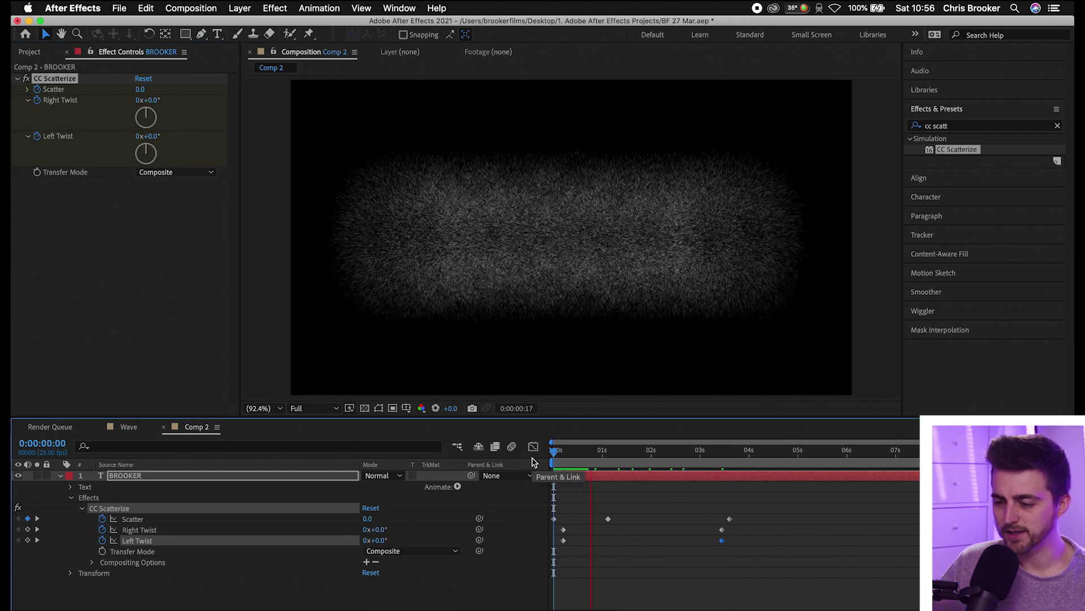
At frame 11, twist the text right by about 211°
key("space")
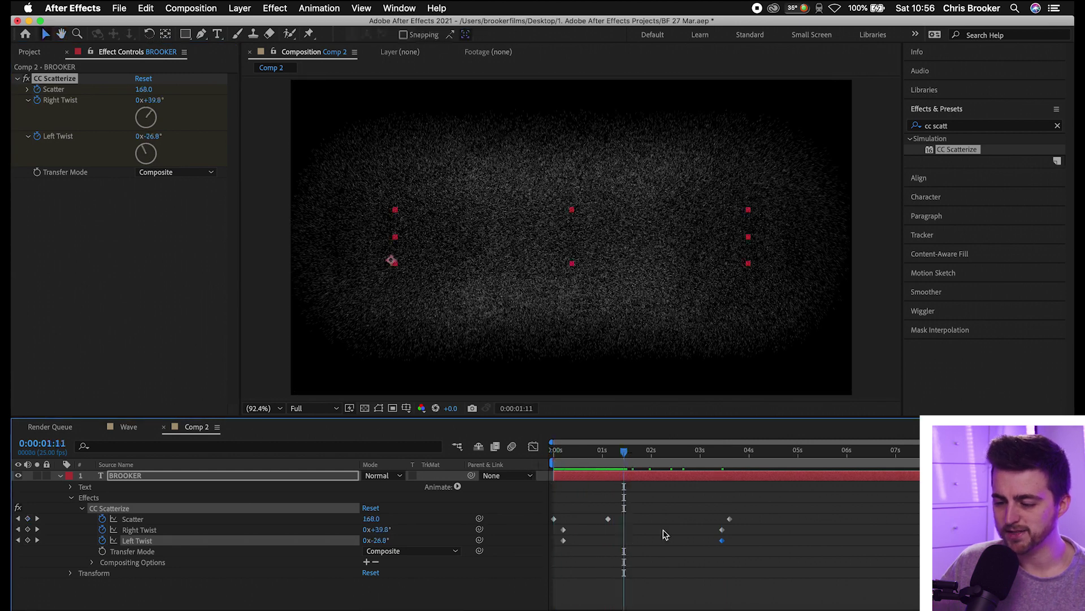
mouse_move(579, 458)
left_mouse_down()
mouse_move(542, 468)
mouse_move(574, 475)
left_mouse_up()
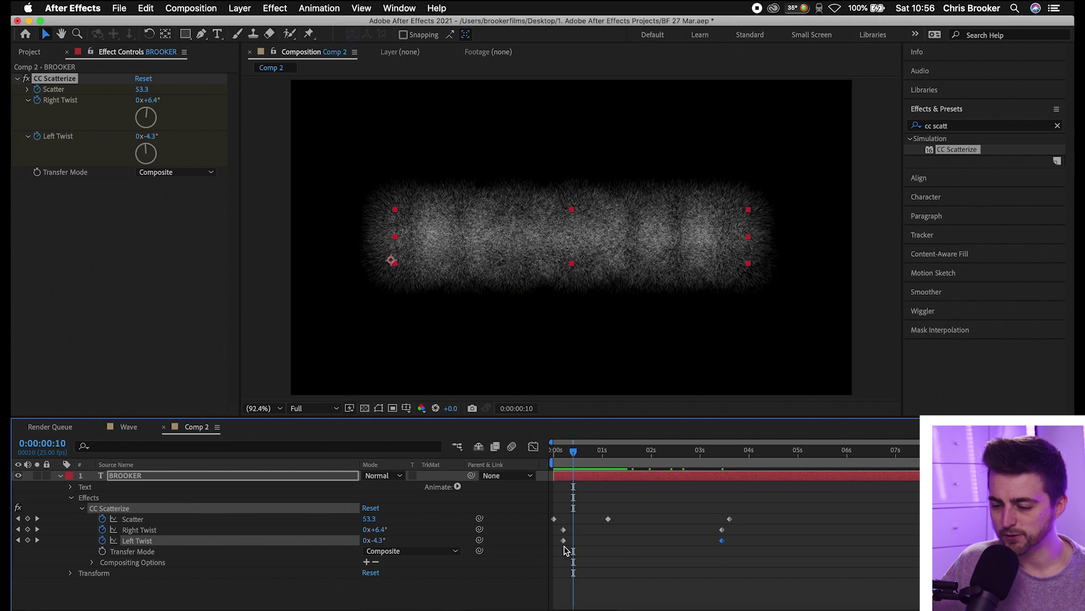
left_click(576, 452)
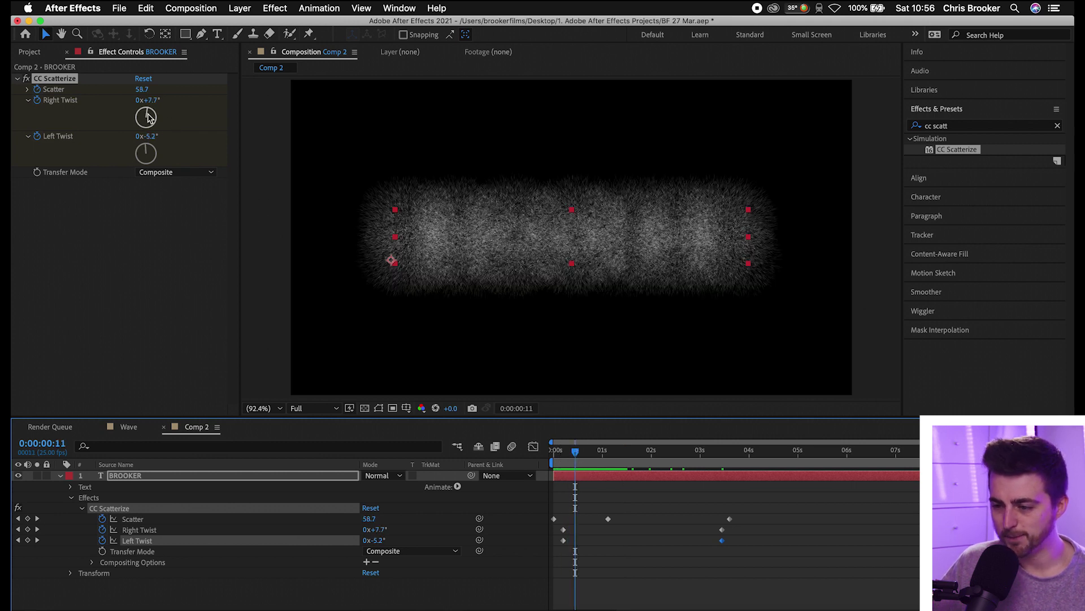
left_click_drag(148, 117, 100, 143)
Zoom the timeline to frames, select the twist keyframes at frame 5, and preview
key("Home")
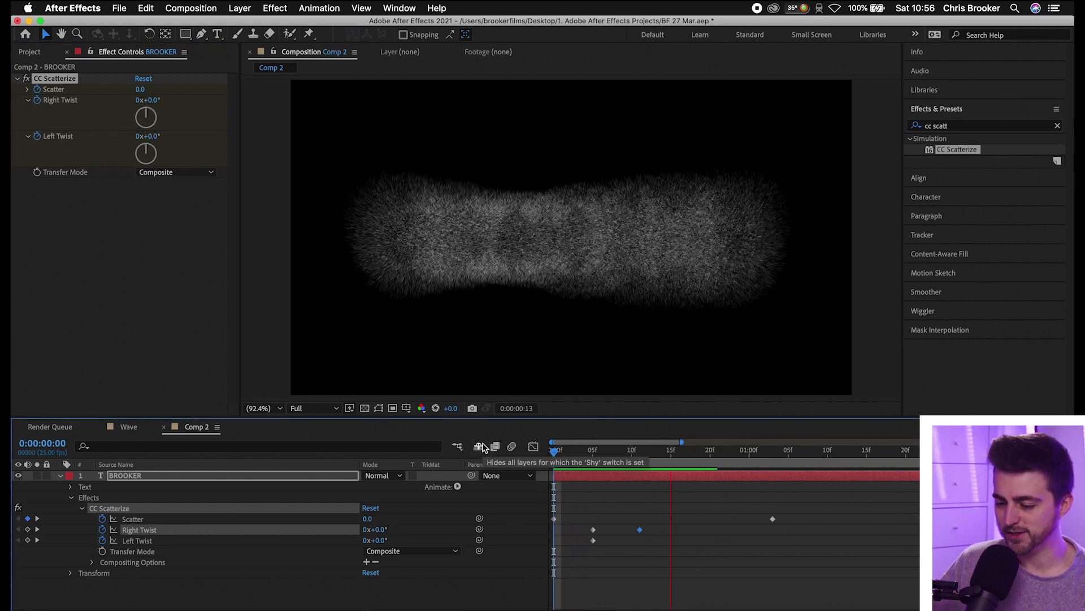
key(";")
key("Home")
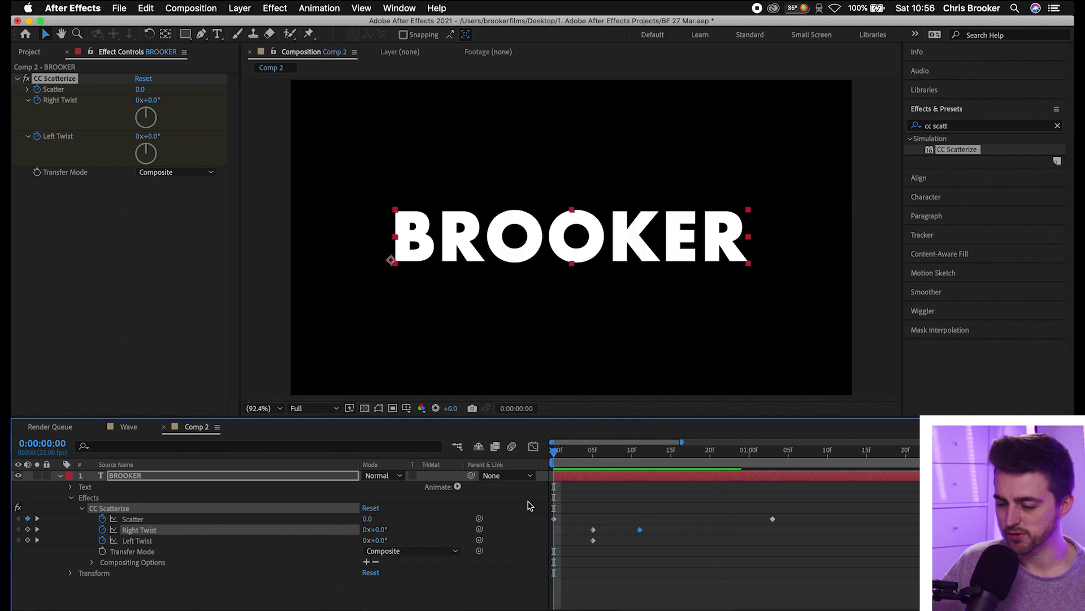
left_click_drag(609, 528, 559, 540)
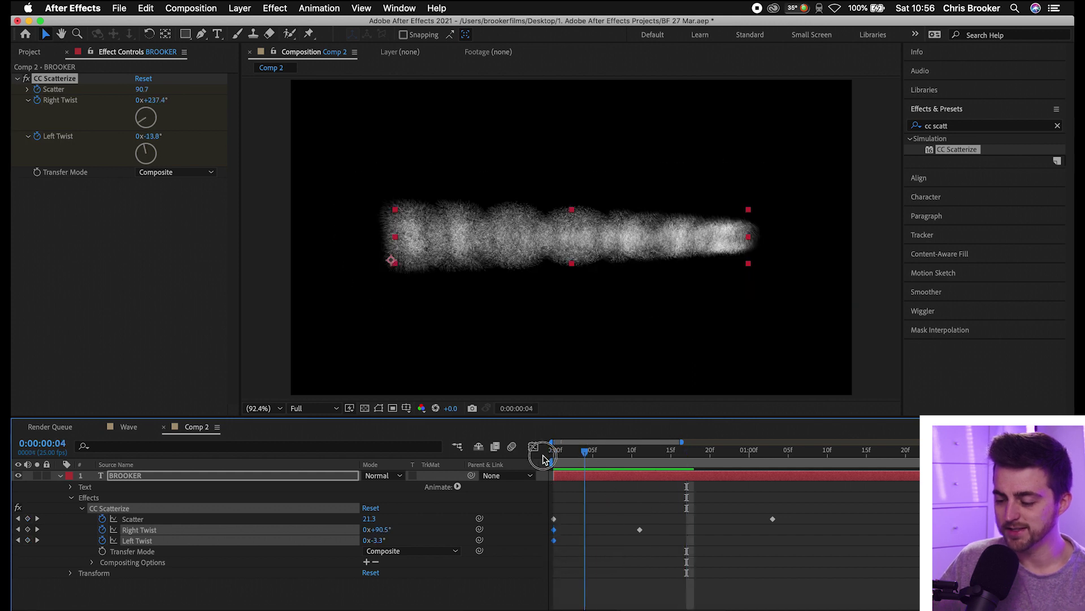
key("space")
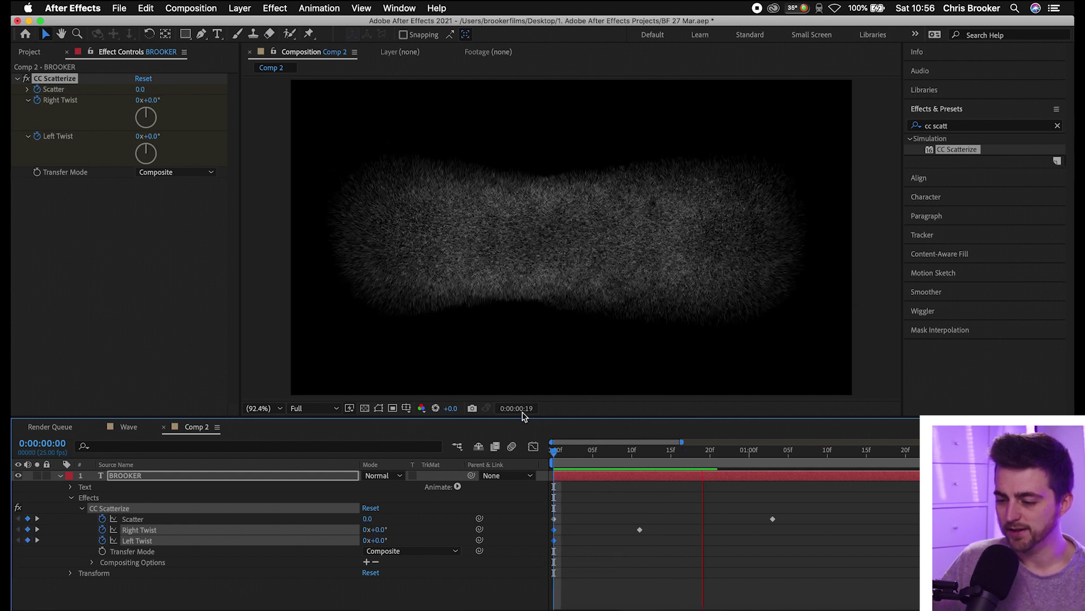
key("space")
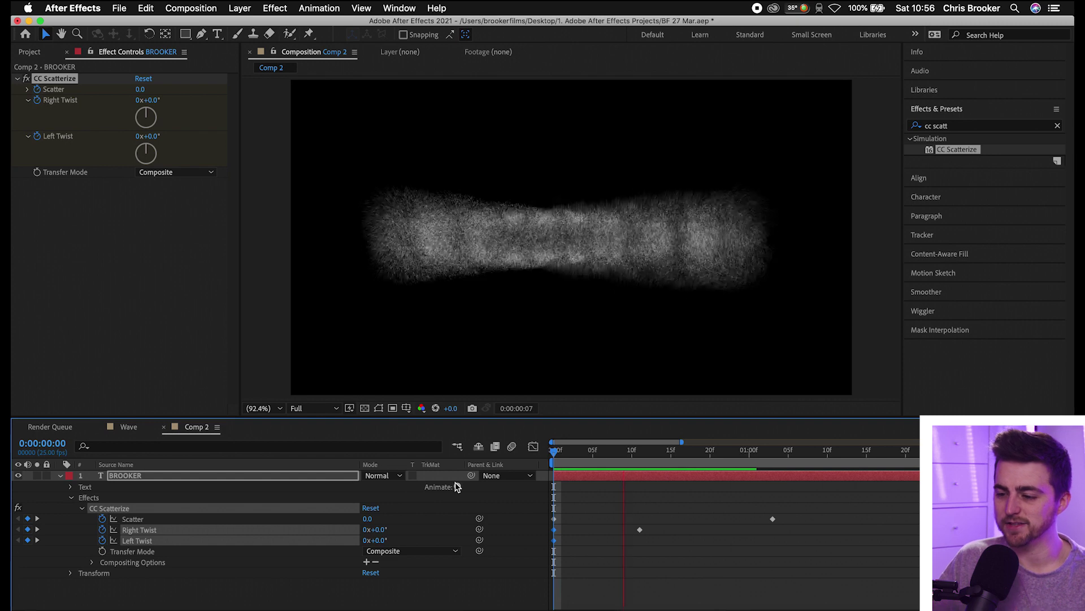
key("space")
key("space")
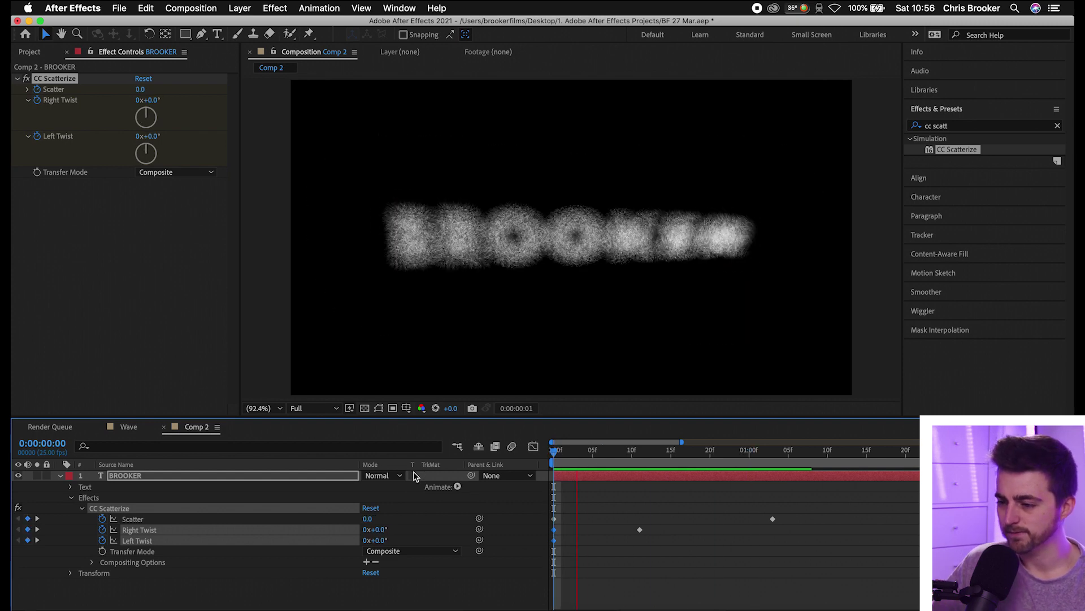
Review the animation around 3:15, testing a larger Scatter value and undoing it
key("semicolon")
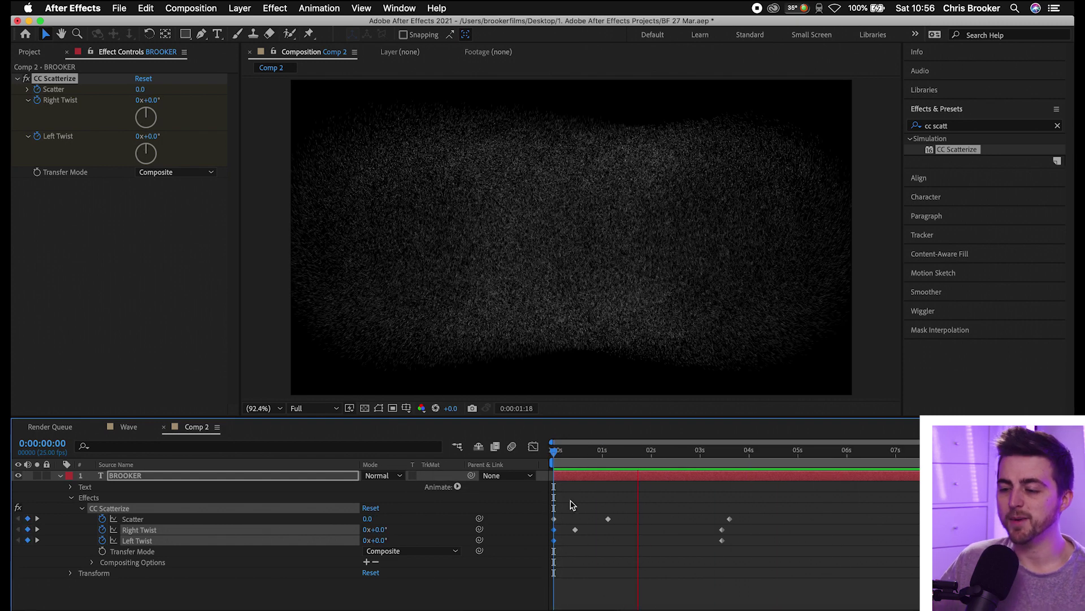
left_click(637, 467)
left_click_drag(630, 451, 730, 462)
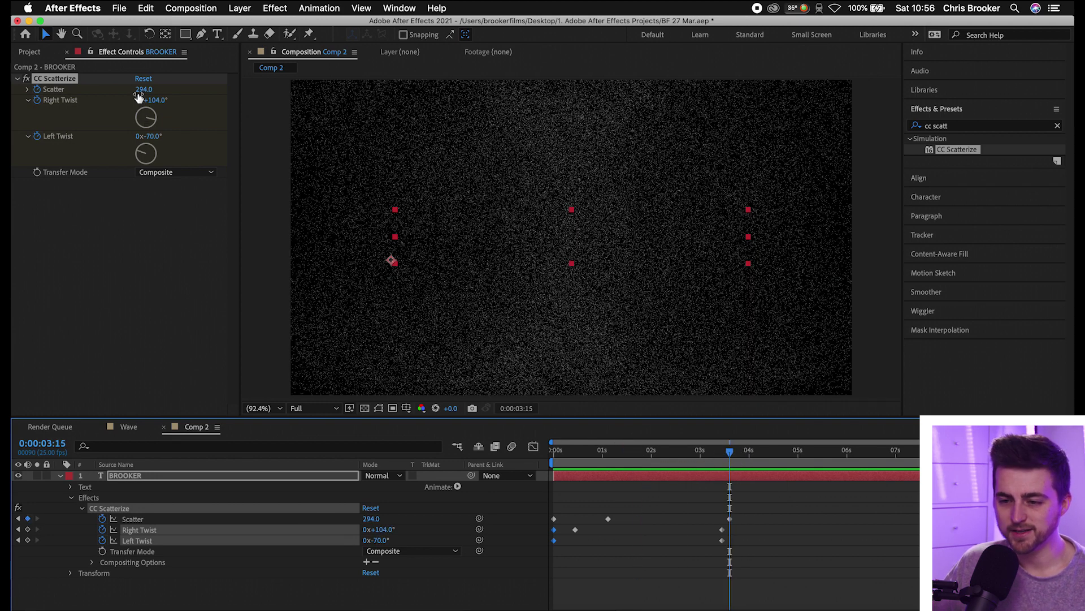
left_click_drag(152, 91, 562, 97)
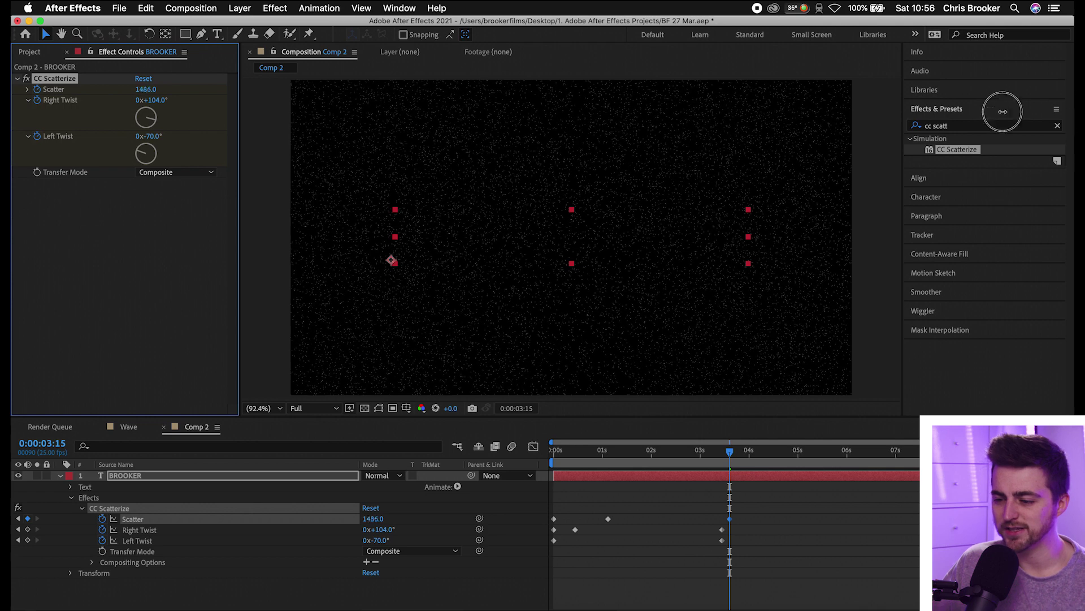
key("super+z")
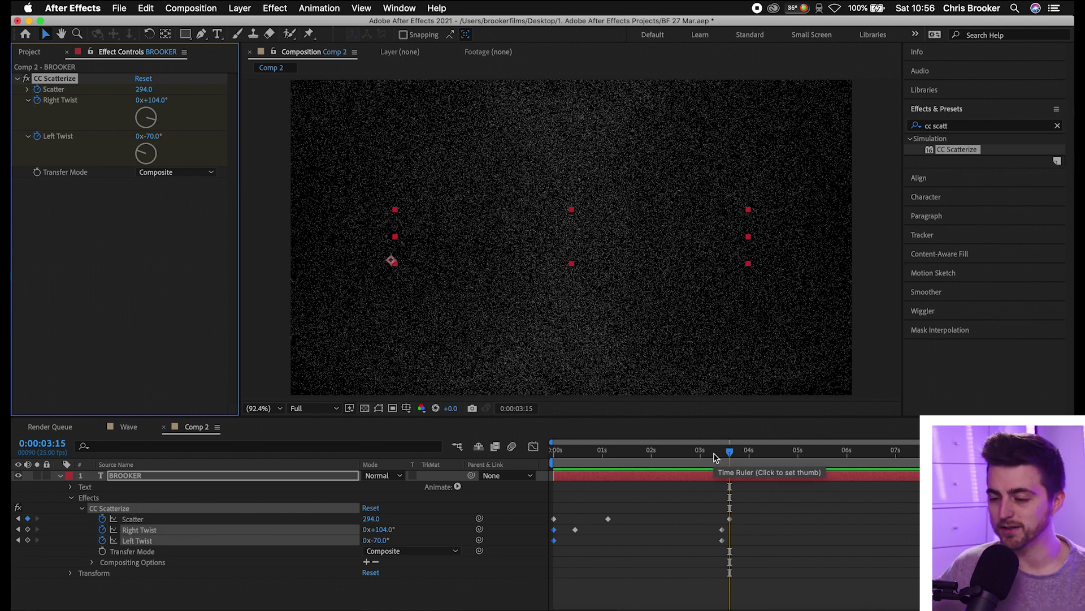
left_click_drag(715, 457, 655, 480)
Fade BROOKER's Opacity from 100% at 0:00:02:02 to 0% at 0:00:03:24
left_click(175, 478)
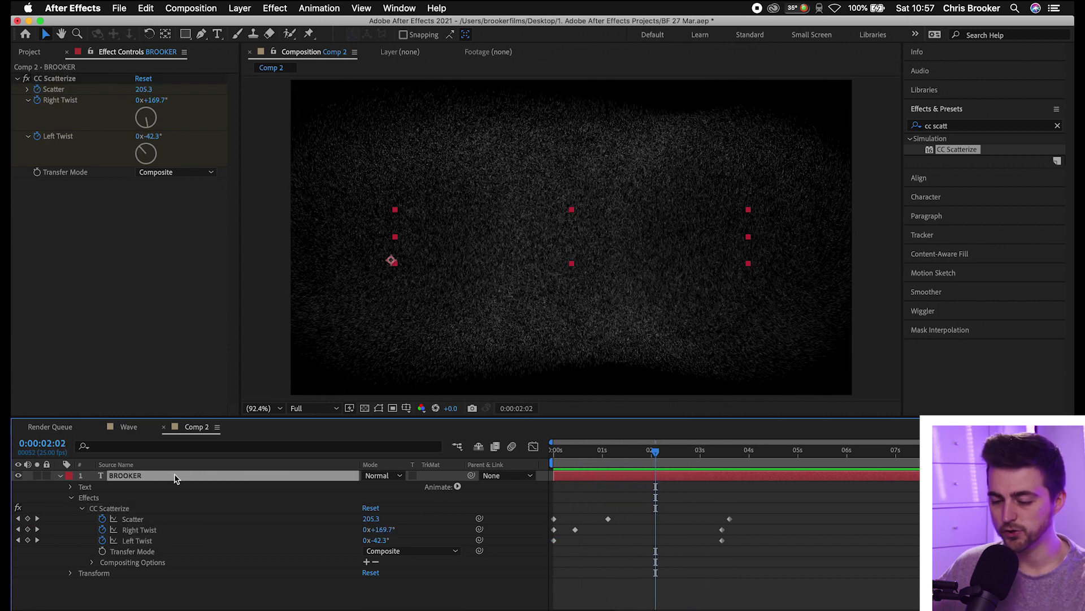
key("t")
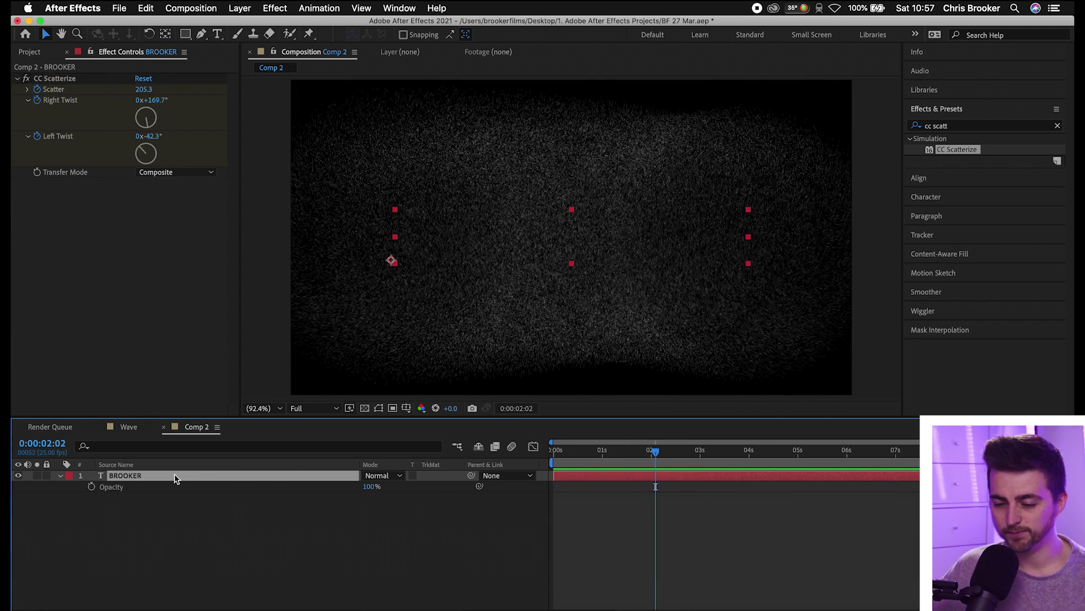
left_click(91, 487)
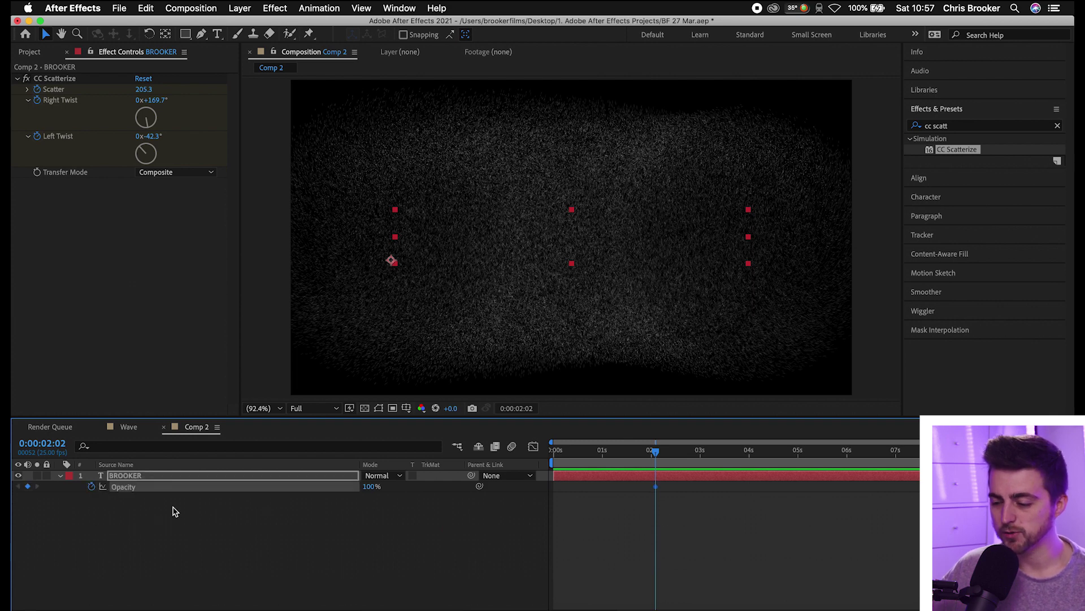
left_click_drag(669, 452, 748, 461)
left_click(372, 490)
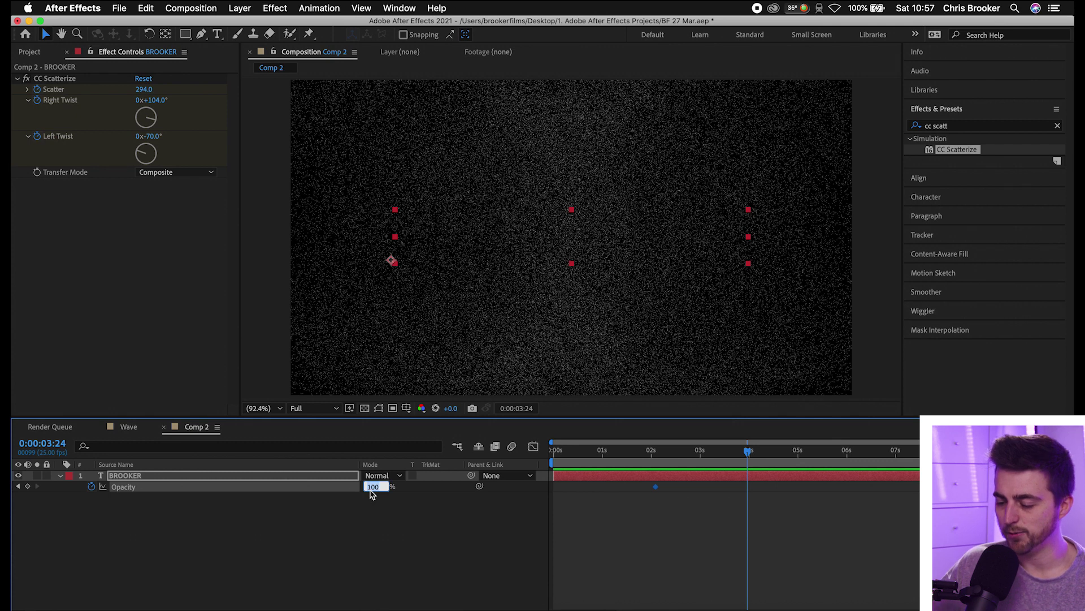
key("Return")
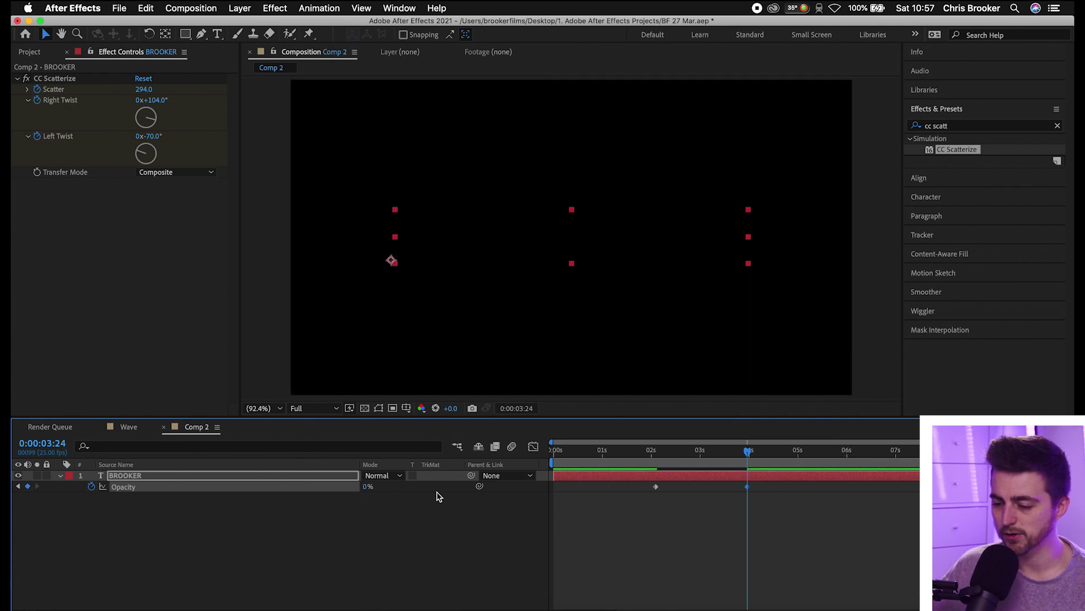
Shift the final Scatter and twist keyframes later toward 4 seconds, then preview from the start
left_click(61, 476)
left_click(70, 497)
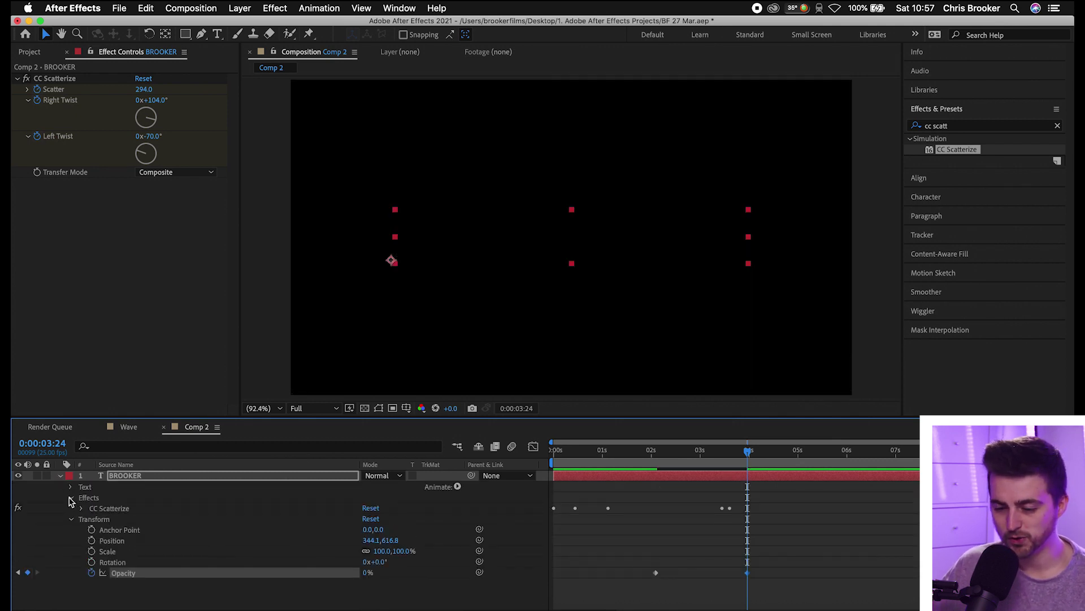
left_click(82, 508)
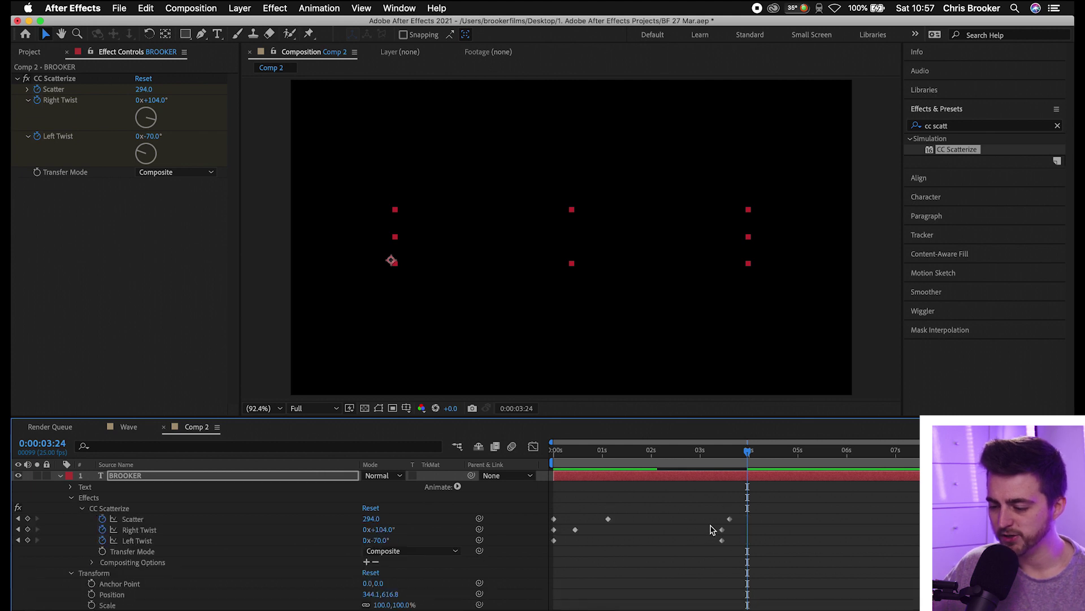
left_click_drag(695, 506, 755, 572)
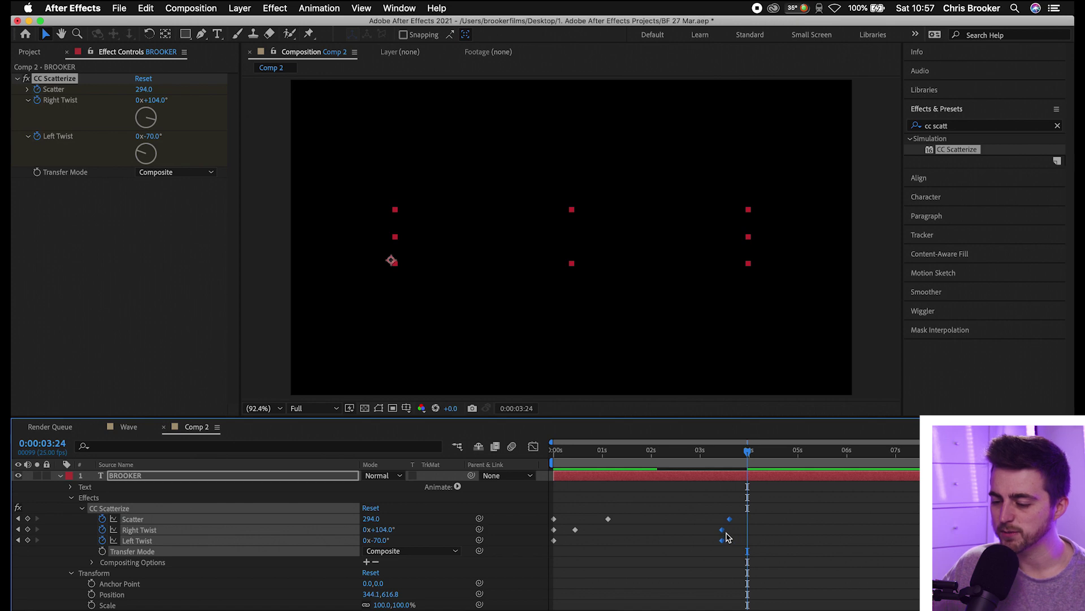
left_click_drag(723, 544, 749, 543)
key("Home")
key("space")
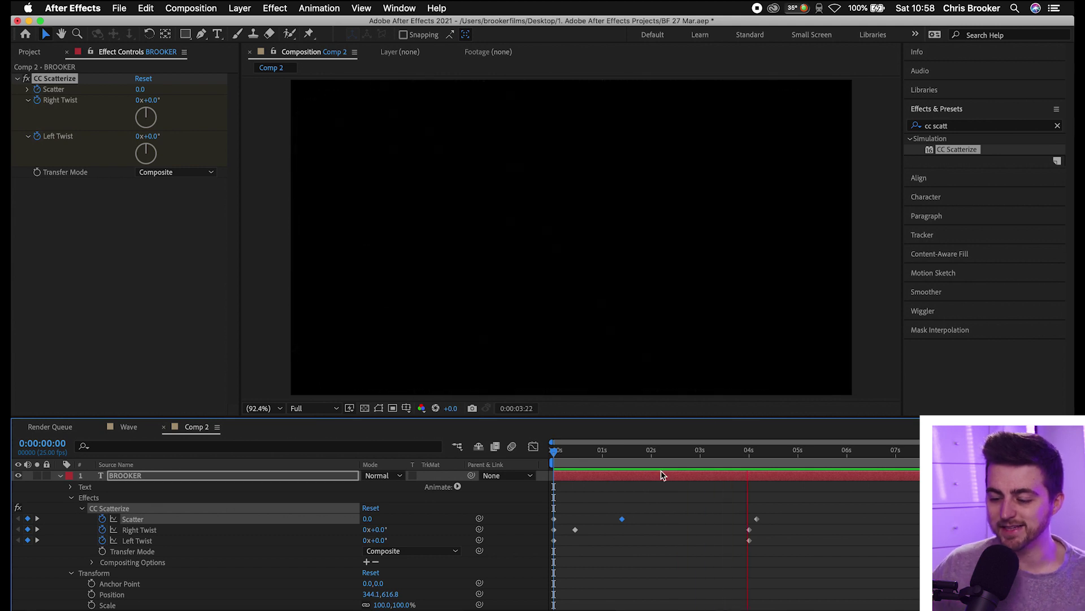
key("space")
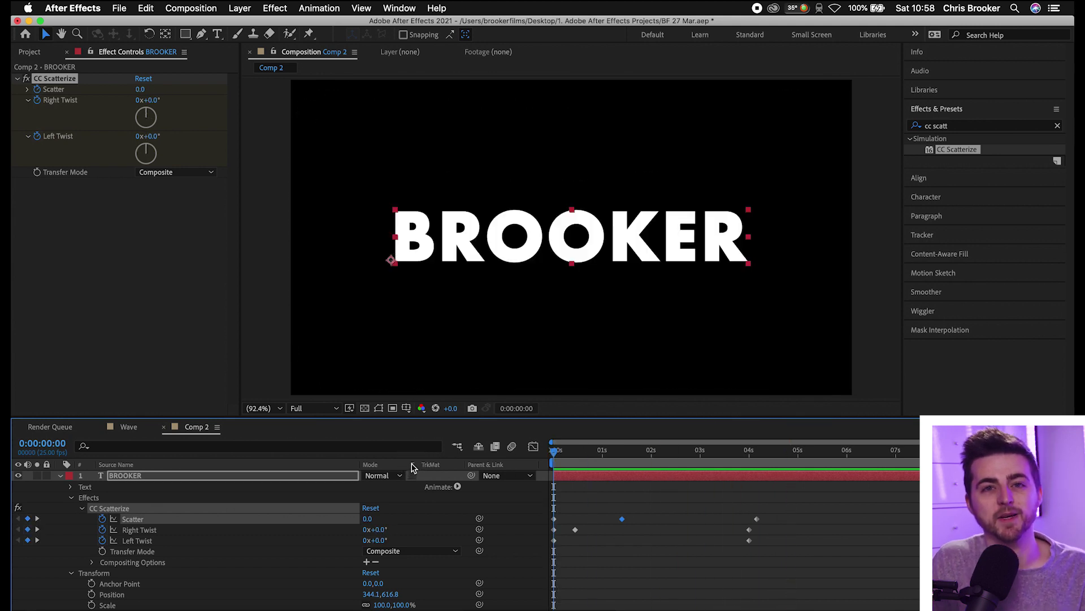